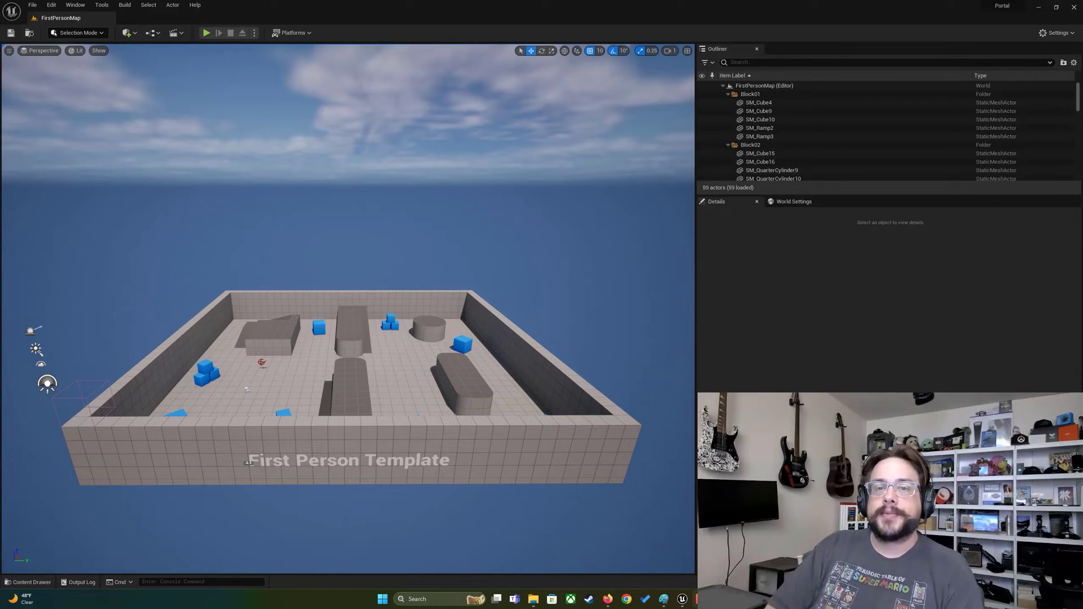
Look around the first-person arena, examining the blocks, ramps and walls from outside and inside.
{"action": "key", "text": "w"}
{"action": "right_click_drag", "start_coordinate": [348, 308], "coordinate": [429, 273]}
{"action": "key", "text": "w"}
{"action": "right_click_drag", "start_coordinate": [333, 249], "coordinate": [308, 275]}
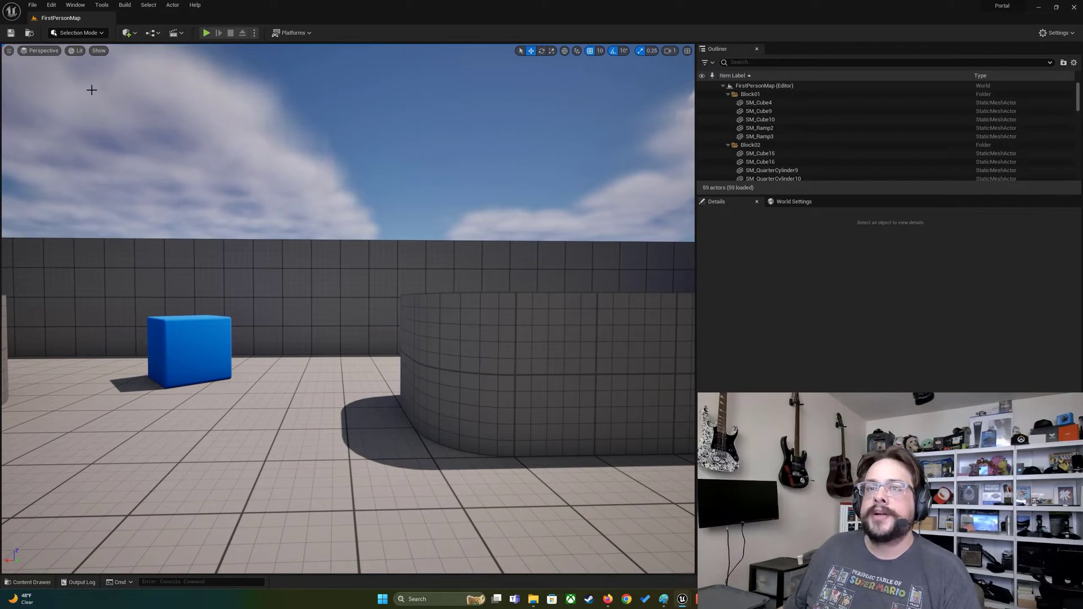
{"action": "key", "text": "s"}
{"action": "right_click_drag", "start_coordinate": [384, 294], "coordinate": [194, 296]}
{"action": "key", "text": "w"}
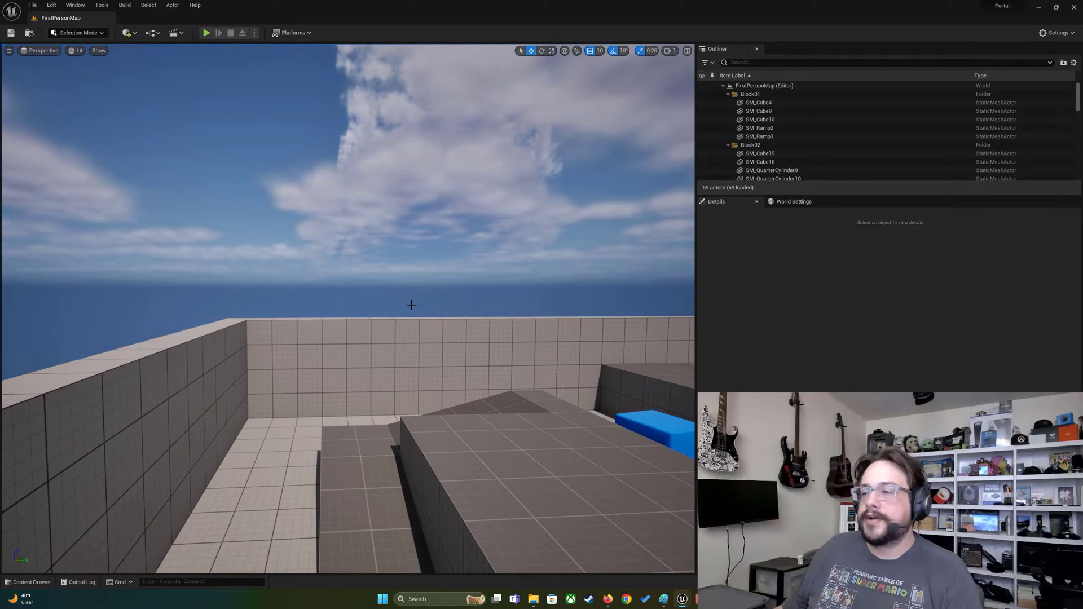
{"action": "key", "text": "s"}
{"action": "right_click_drag", "start_coordinate": [195, 296], "coordinate": [362, 310]}
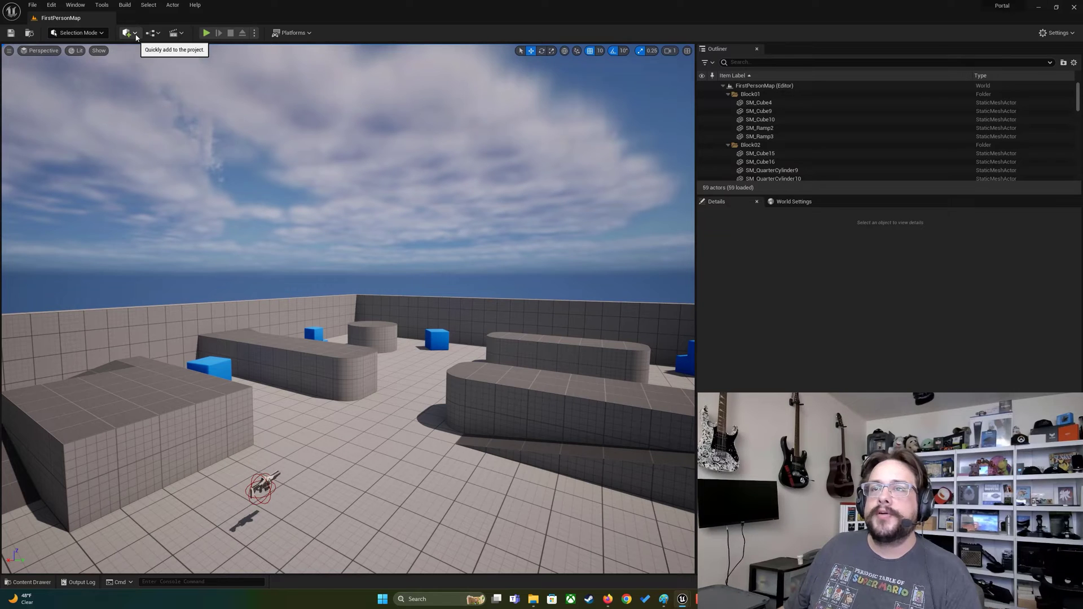
Add a Scene Capture Cube actor to the level, finding it among all classes with "cube".
{"action": "left_click", "coordinate": [134, 34]}
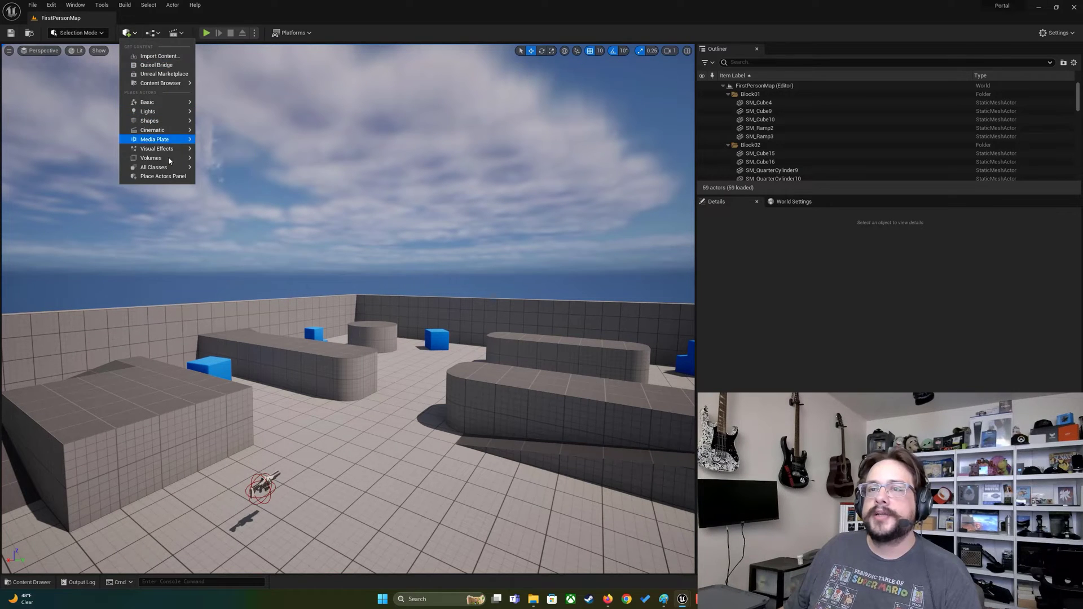
{"action": "mouse_move", "coordinate": [174, 170]}
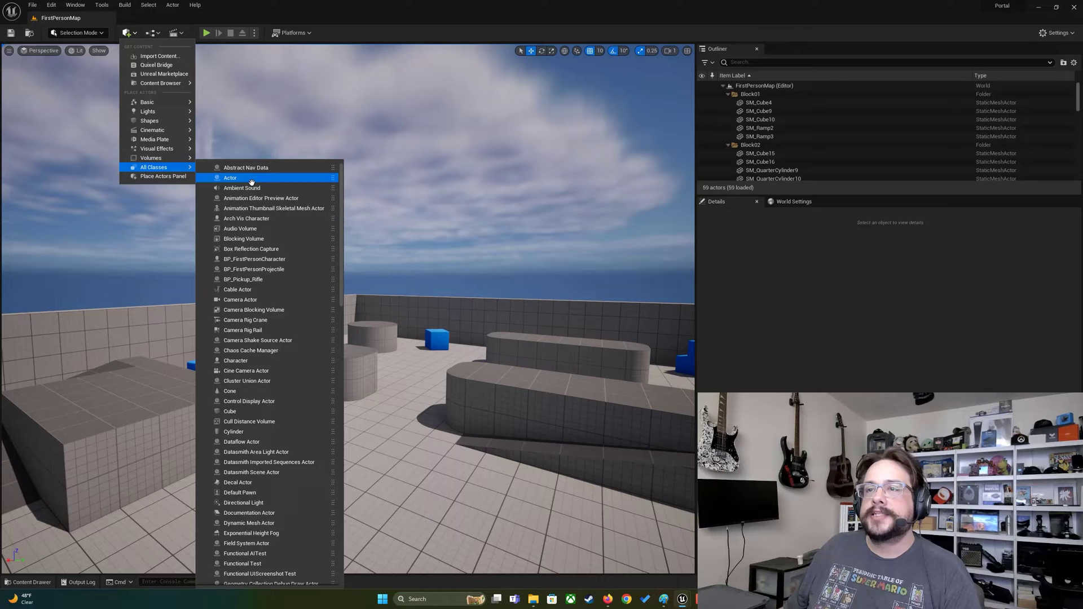
{"action": "type", "text": "cube"}
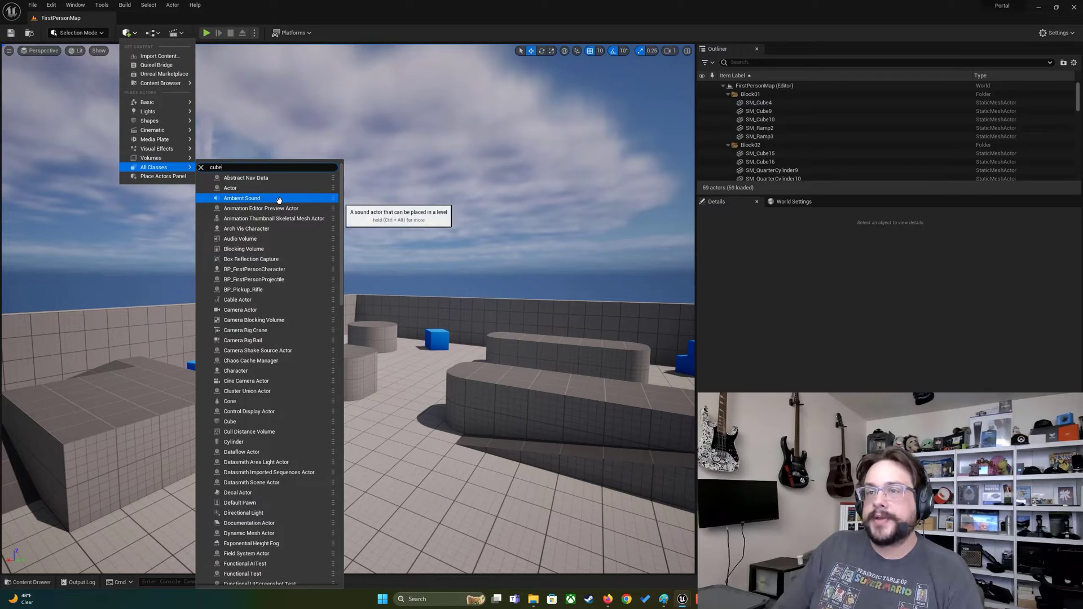
{"action": "left_click", "coordinate": [258, 192]}
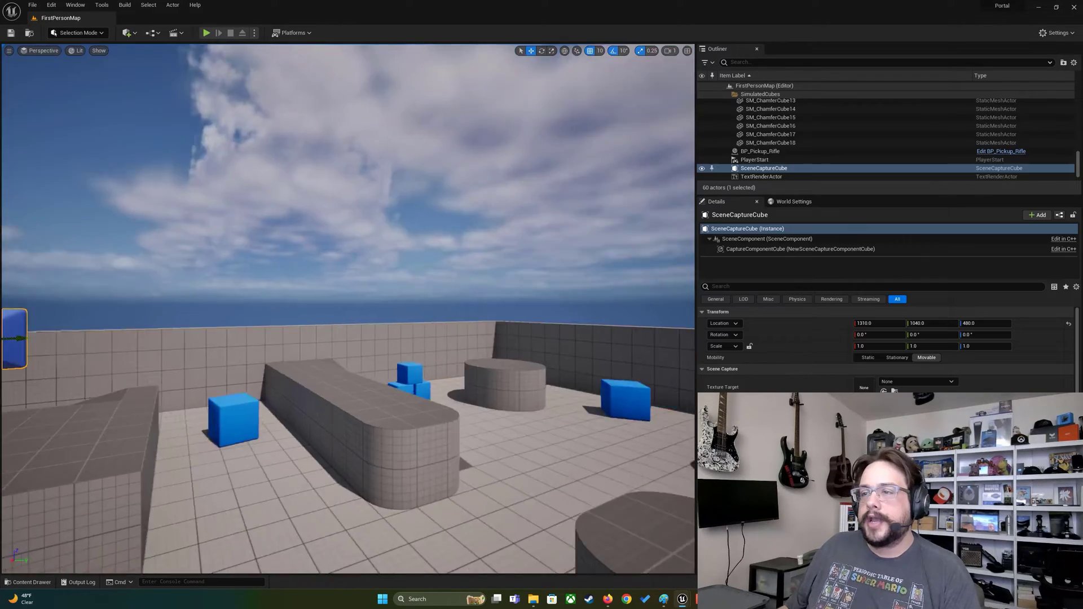
Move the Scene Capture Cube onto the open floor near the cylinder, at about X 2130, Y 2280, Z 110.
{"action": "key", "text": "s"}
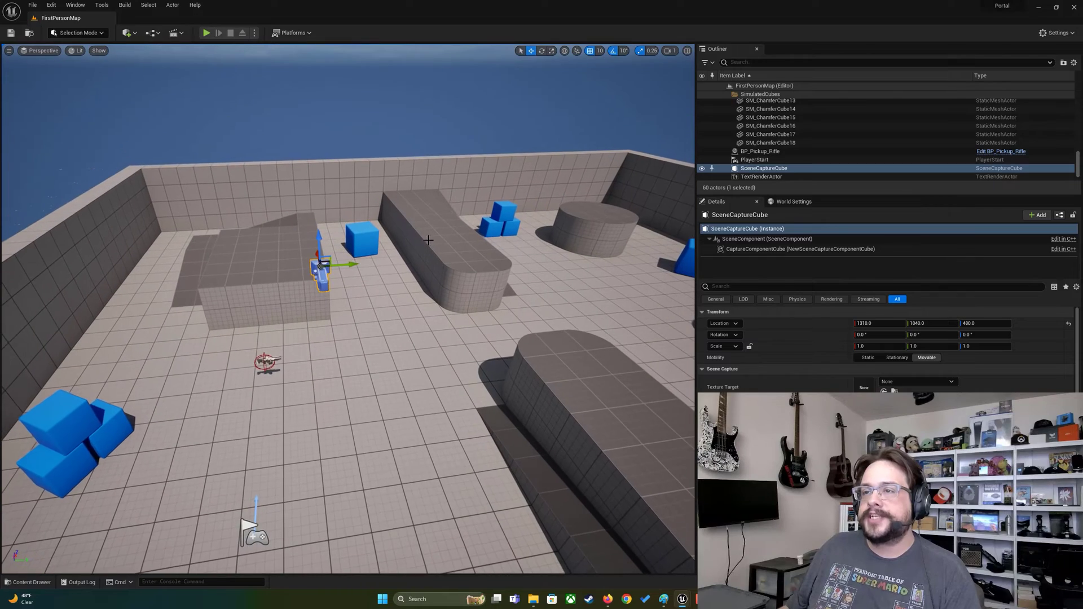
{"action": "left_click_drag", "start_coordinate": [345, 265], "coordinate": [561, 287]}
{"action": "right_click_drag", "start_coordinate": [563, 287], "coordinate": [633, 254]}
{"action": "left_click_drag", "start_coordinate": [429, 251], "coordinate": [388, 273]}
{"action": "key", "text": "d"}
{"action": "mouse_move", "coordinate": [395, 291]}
{"action": "right_mouse_down"}
{"action": "mouse_move", "coordinate": [338, 268]}
{"action": "mouse_move", "coordinate": [400, 304]}
{"action": "right_mouse_up"}
{"action": "key", "text": "w"}
{"action": "left_click_drag", "start_coordinate": [358, 295], "coordinate": [402, 297]}
{"action": "right_click_drag", "start_coordinate": [402, 296], "coordinate": [215, 305]}
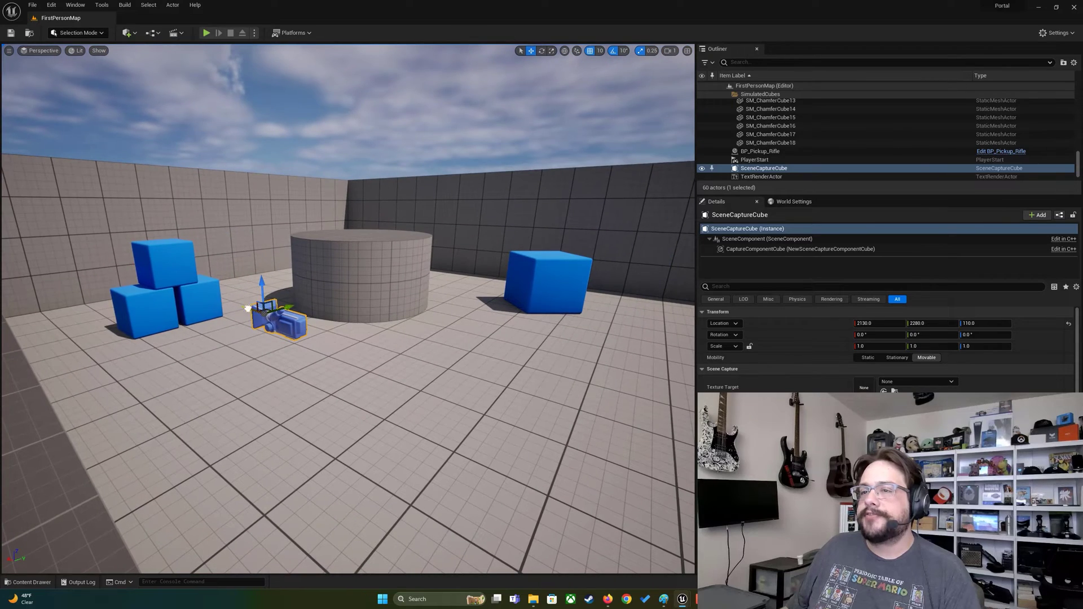
Shift the Scene Capture Cube along the X axis to about X 2010, away from the stacked blue cubes.
{"action": "left_click_drag", "start_coordinate": [247, 308], "coordinate": [201, 299]}
{"action": "right_click_drag", "start_coordinate": [200, 299], "coordinate": [131, 334]}
{"action": "key", "text": "a"}
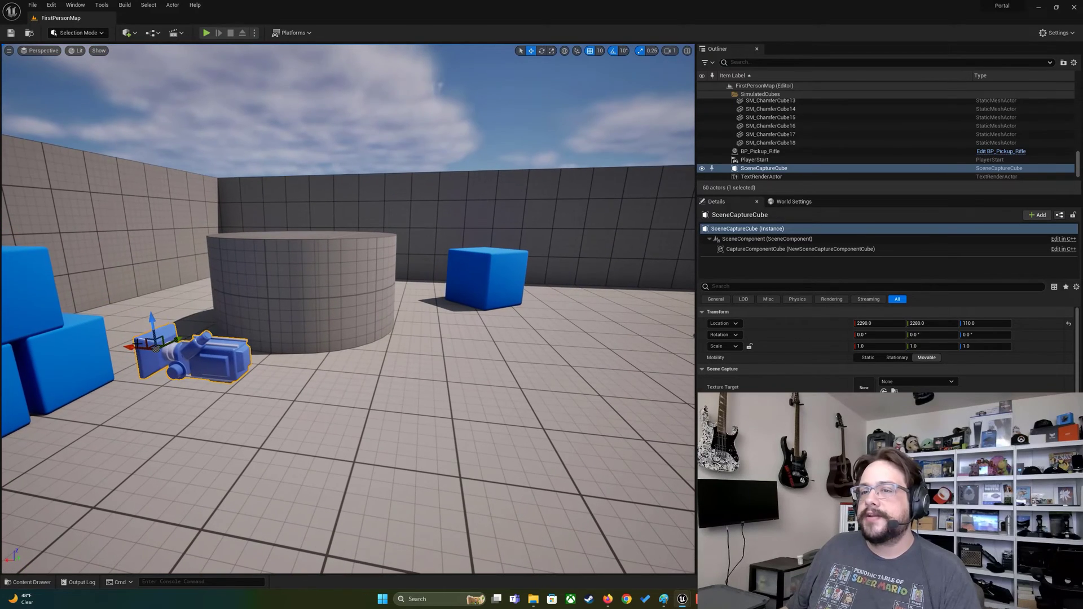
{"action": "left_click_drag", "start_coordinate": [132, 346], "coordinate": [435, 392]}
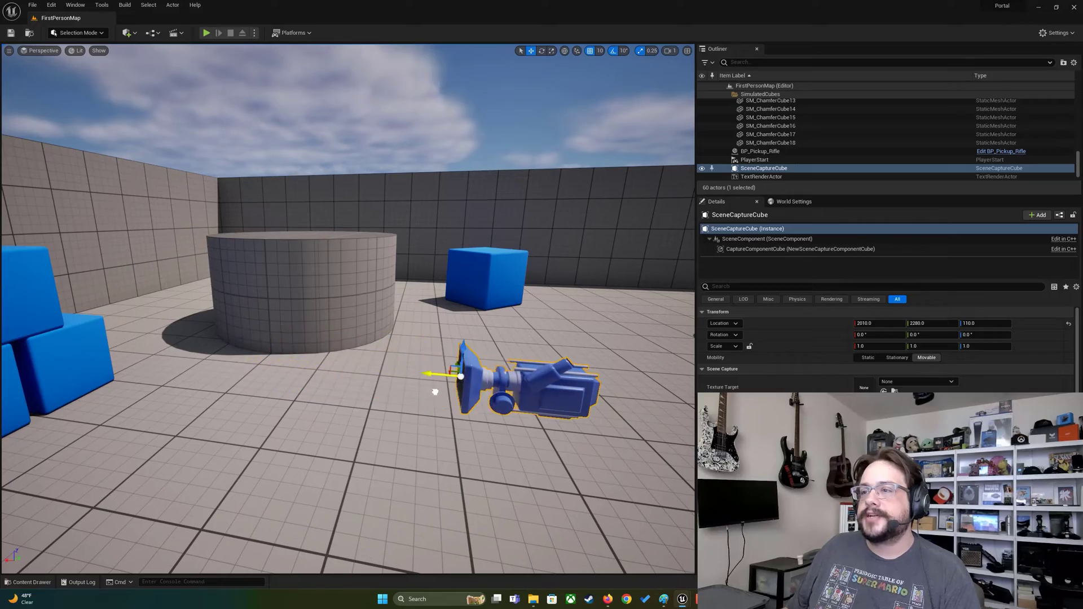
Create a new cube render target as the Scene Capture Cube's Texture Target and save it in Content as CubeRender1.
{"action": "right_click_drag", "start_coordinate": [435, 392], "coordinate": [351, 418]}
{"action": "key", "text": "w"}
{"action": "key", "text": "d"}
{"action": "key", "text": "s"}
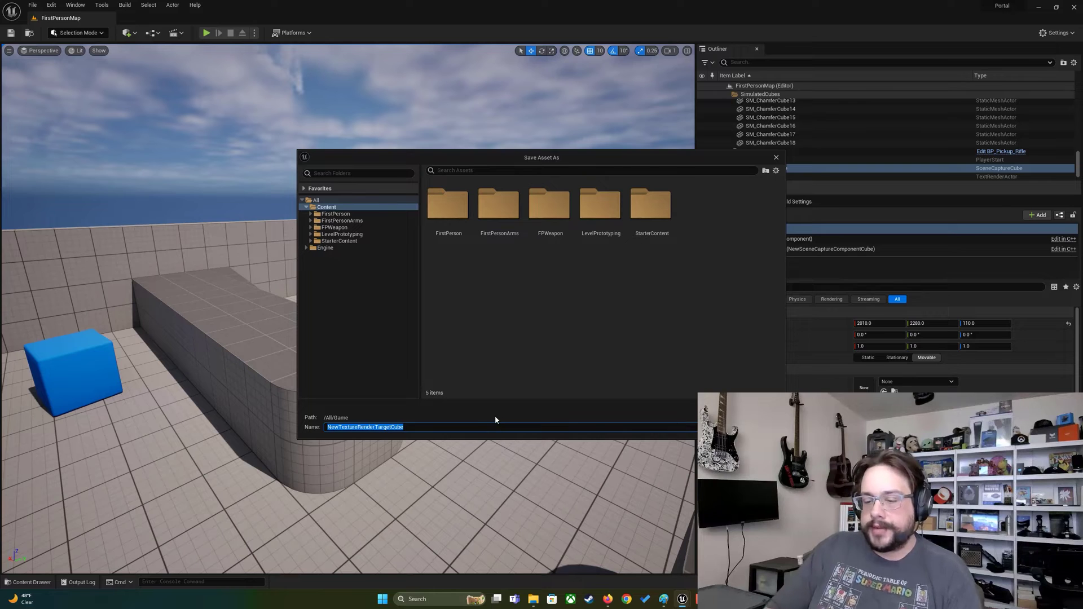
{"action": "type", "text": "CubeRender1"}
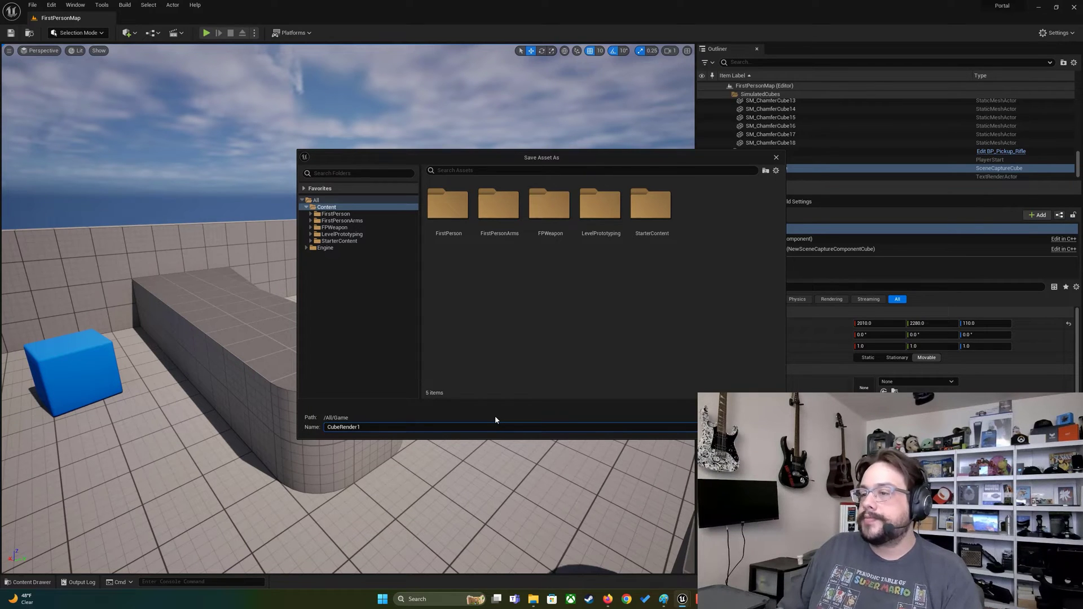
{"action": "key", "text": "Return"}
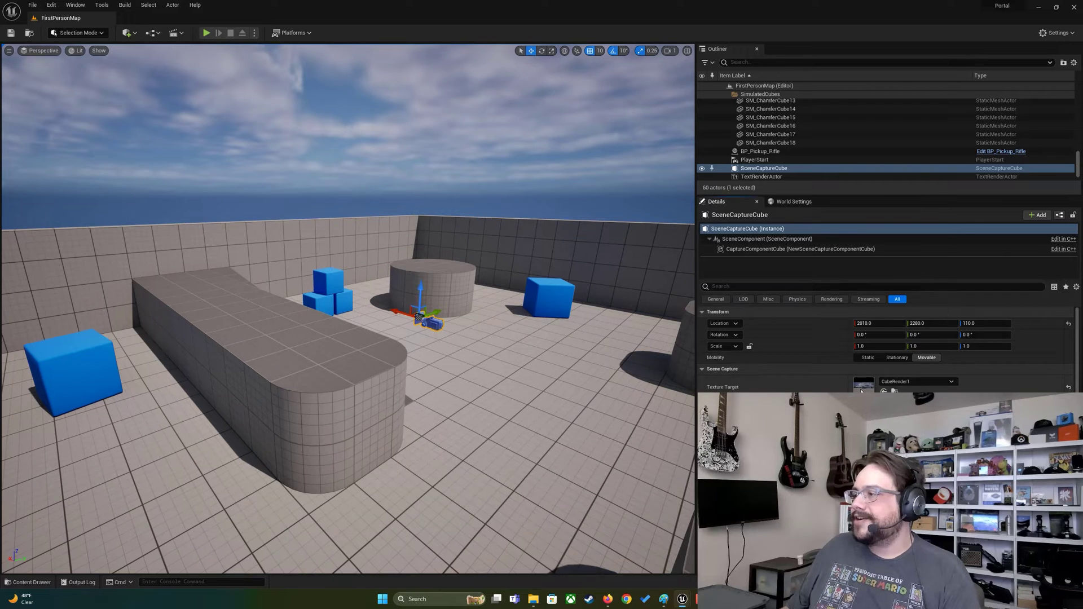
Open the CubeRender1 render target and examine its captured image in both the flat and 3D views.
{"action": "double_click", "coordinate": [863, 389]}
{"action": "left_click_drag", "start_coordinate": [548, 296], "coordinate": [477, 123]}
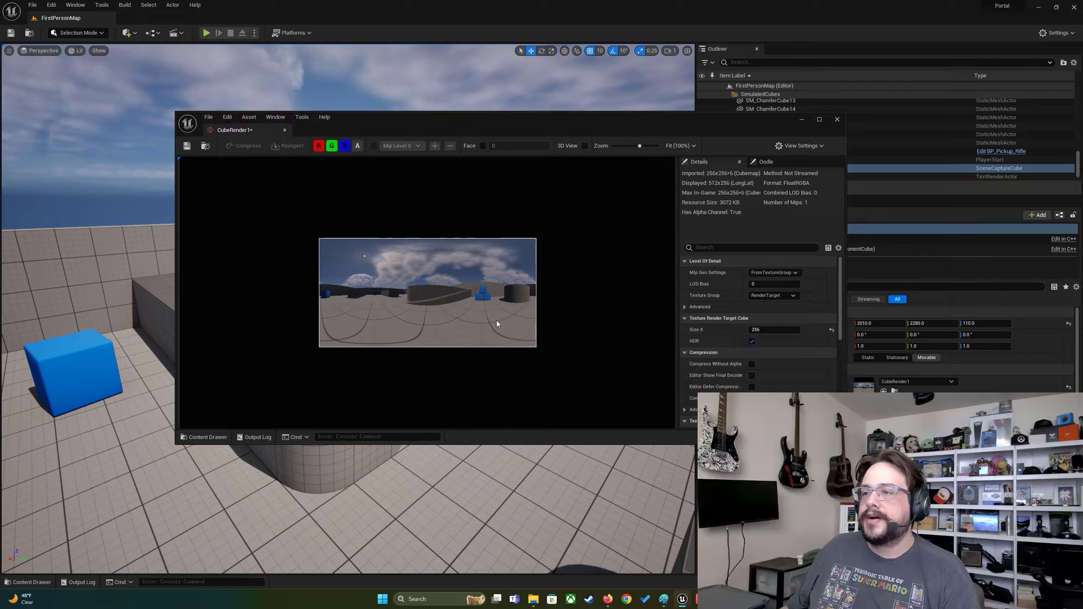
{"action": "right_click_drag", "start_coordinate": [434, 481], "coordinate": [463, 480]}
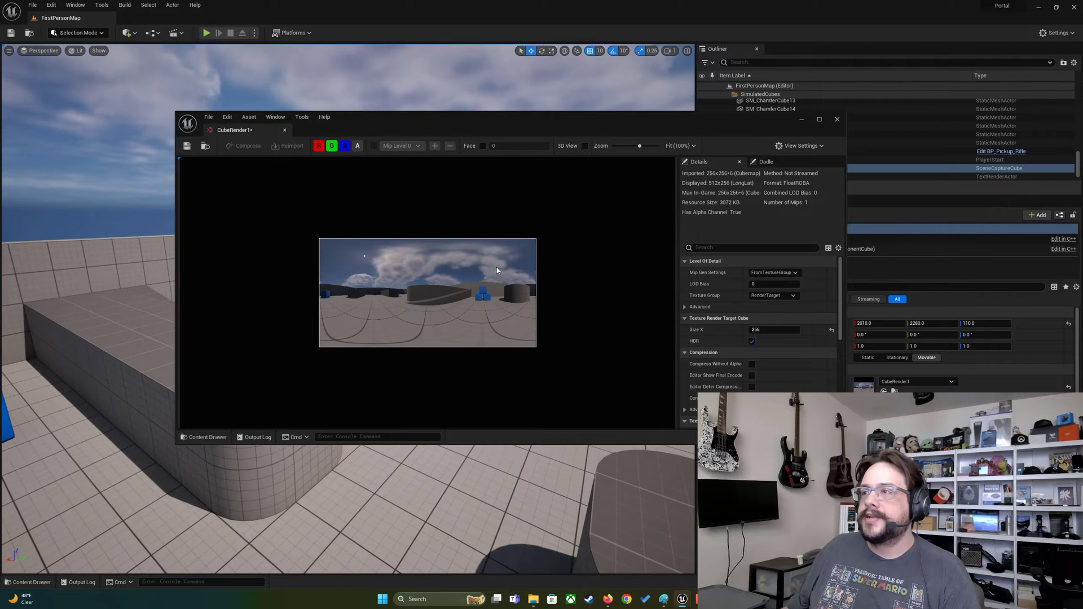
{"action": "left_click", "coordinate": [585, 146]}
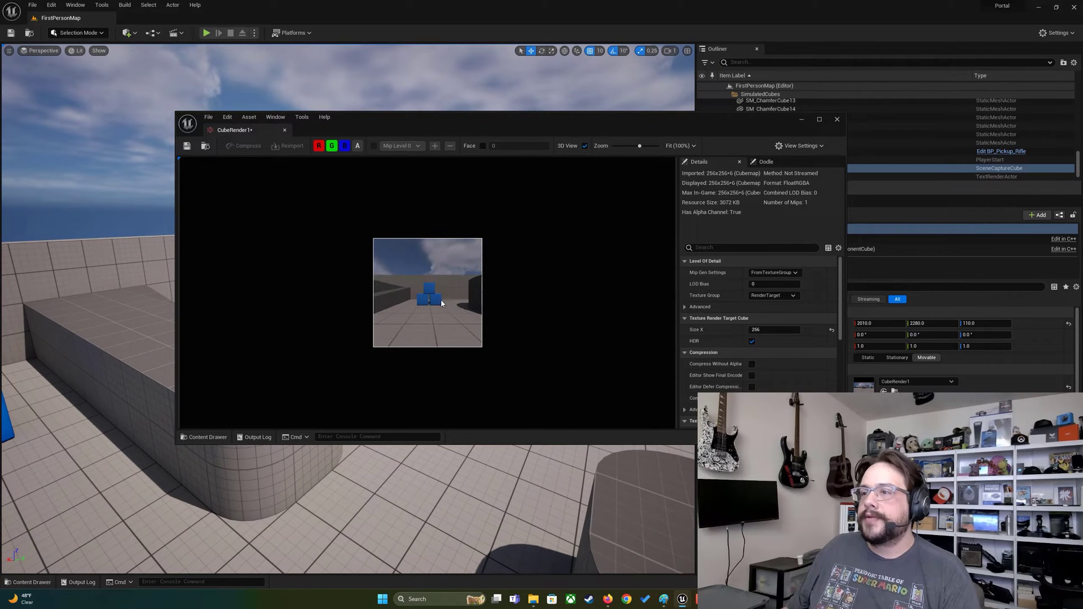
{"action": "left_click_drag", "start_coordinate": [442, 304], "coordinate": [423, 254]}
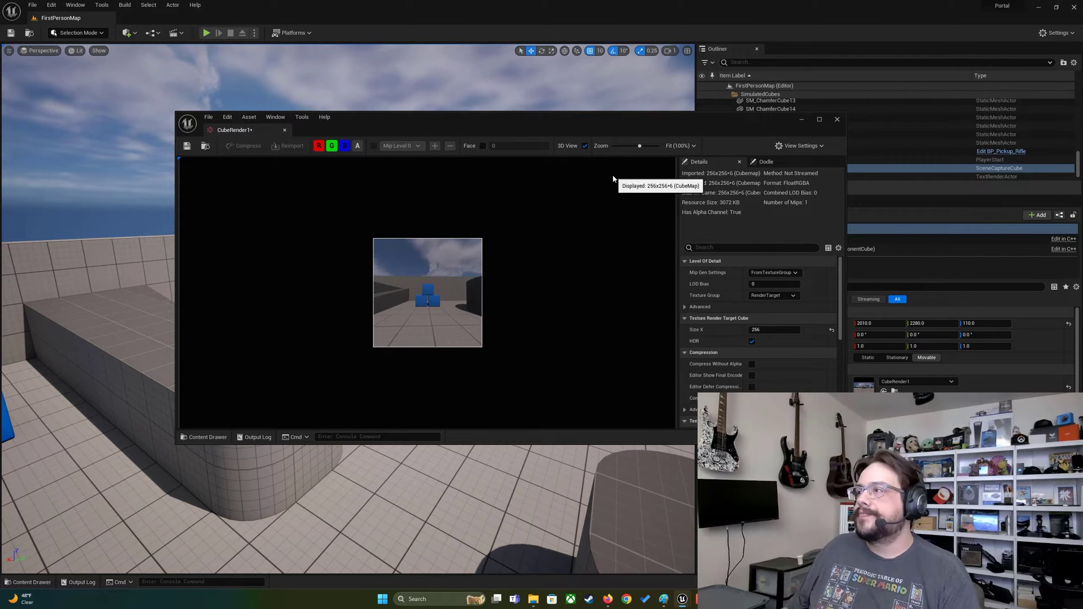
{"action": "left_click", "coordinate": [584, 145]}
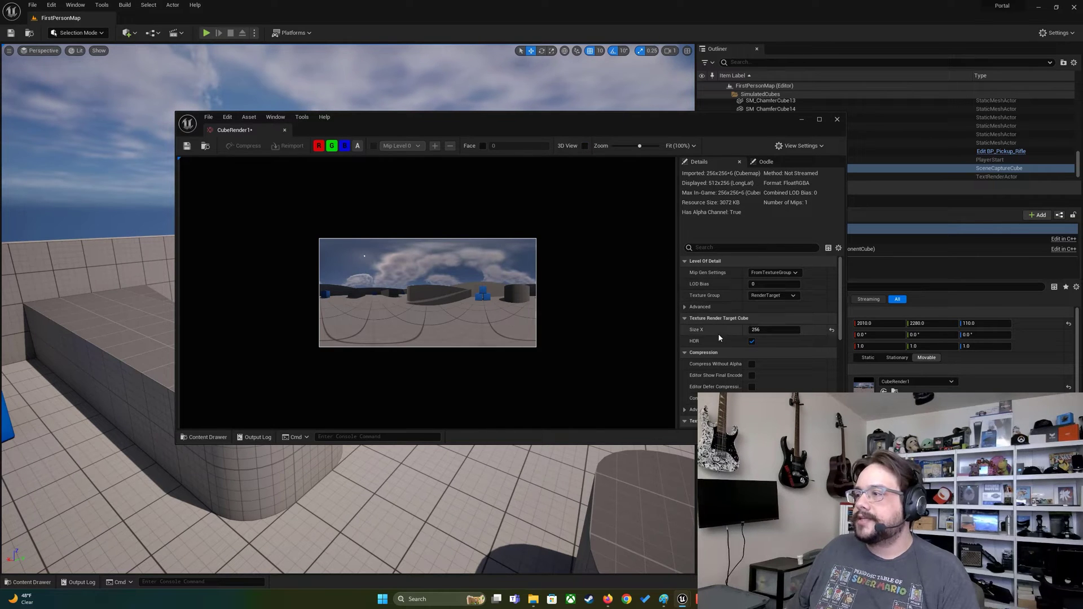
Set CubeRender1's Size X to 2048, save the asset and close its editor.
{"action": "left_click", "coordinate": [769, 332]}
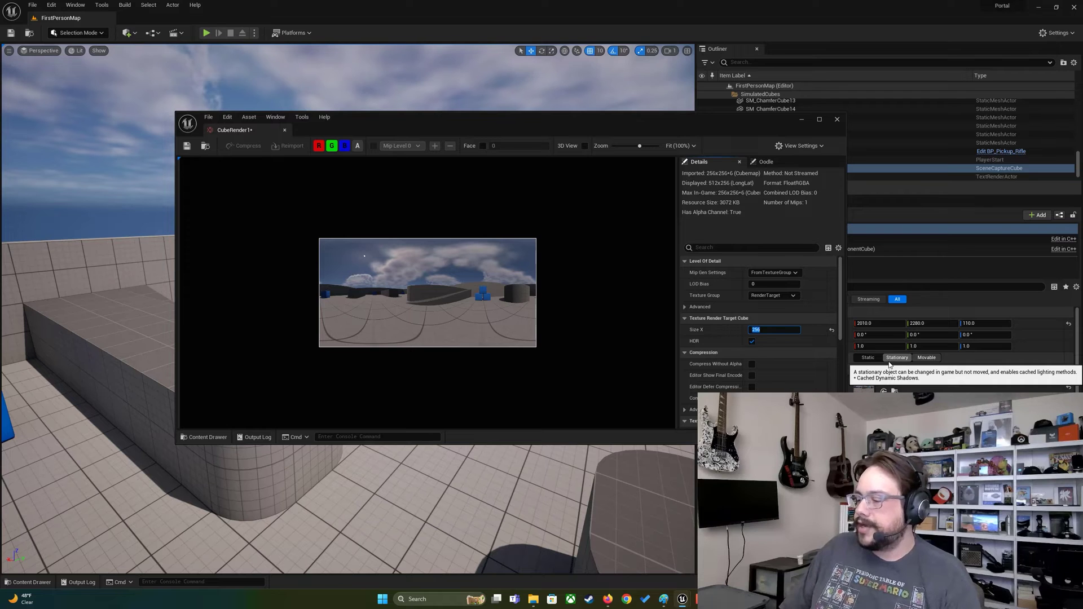
{"action": "left_click", "coordinate": [626, 307]}
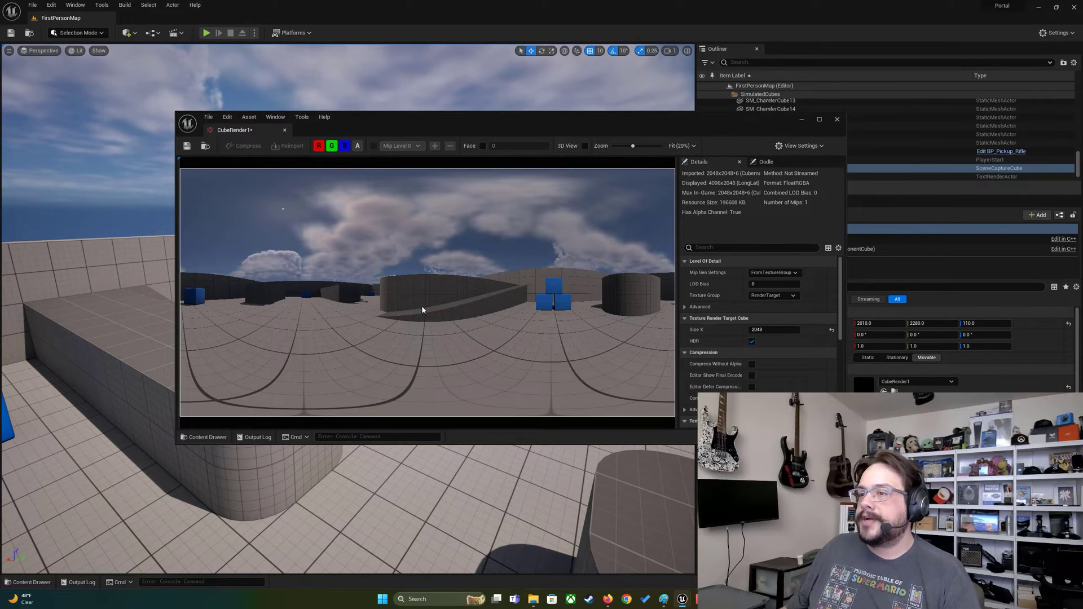
{"action": "scroll", "coordinate": [520, 304], "scroll_direction": "down", "scroll_amount": 1}
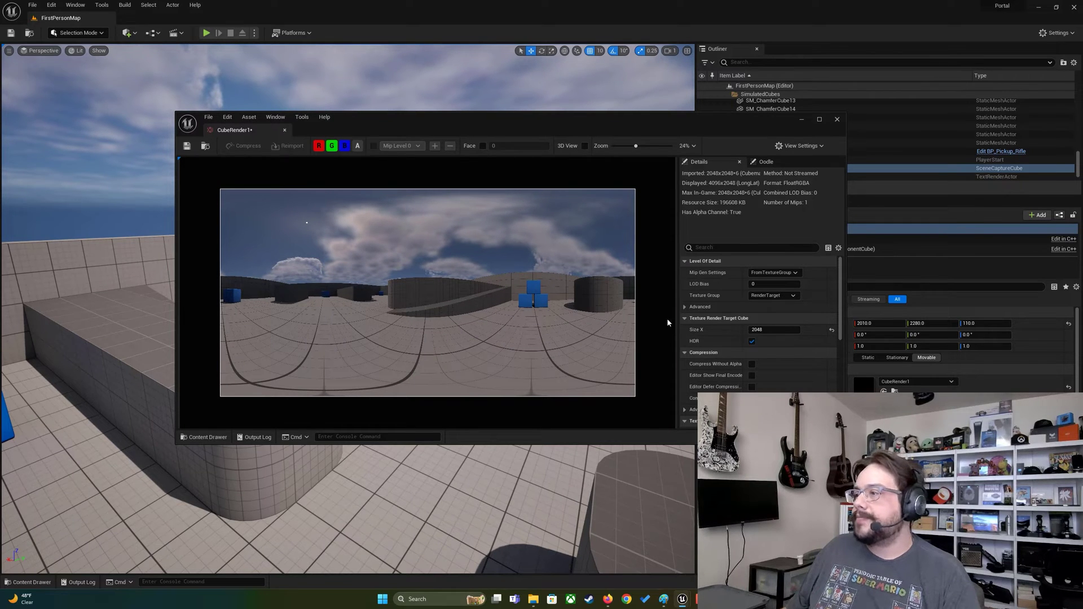
{"action": "left_click", "coordinate": [187, 146]}
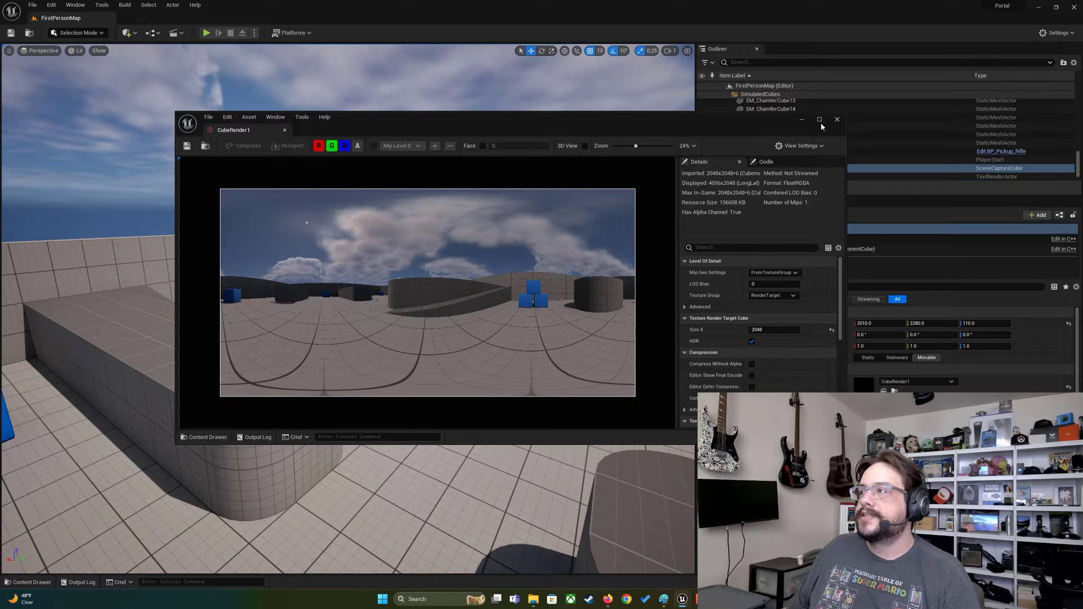
{"action": "left_click", "coordinate": [838, 121]}
Create a static texture from the CubeRender1 render target in the Content folder.
{"action": "left_click", "coordinate": [32, 582]}
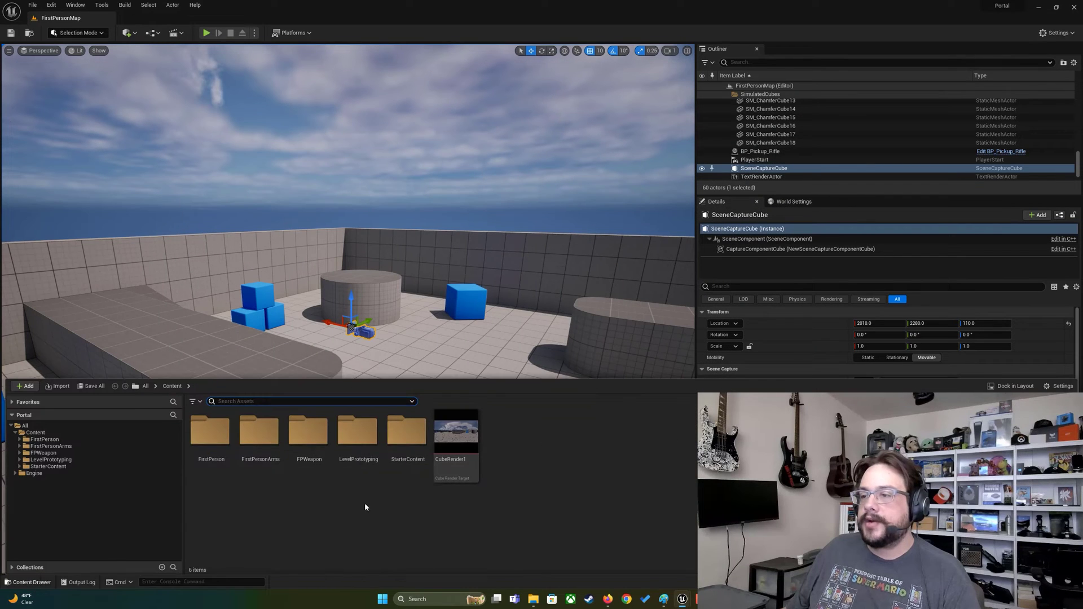
{"action": "right_click", "coordinate": [460, 439]}
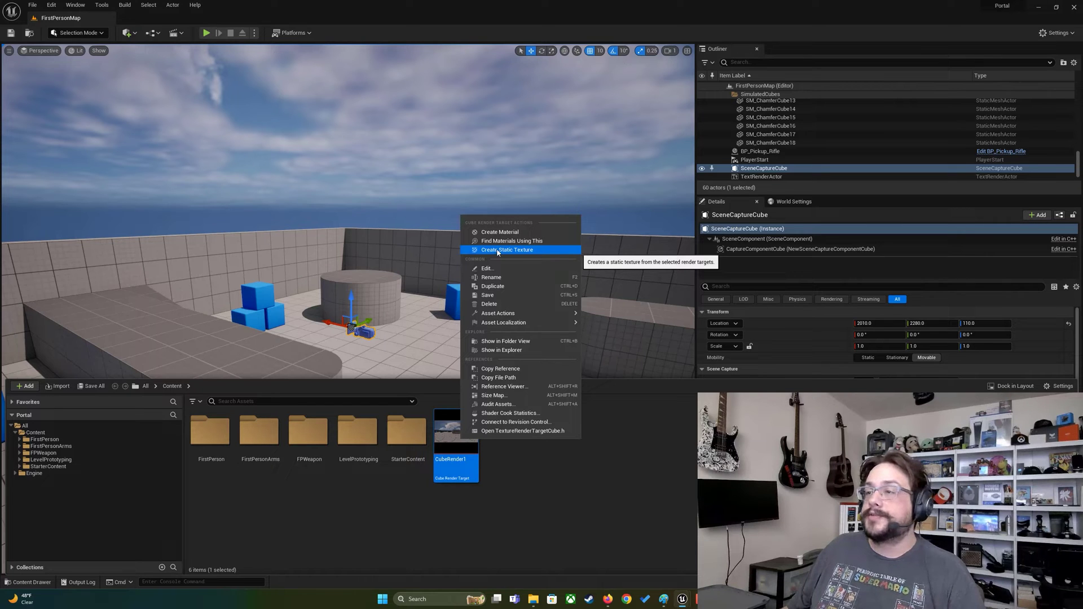
{"action": "left_click", "coordinate": [543, 257]}
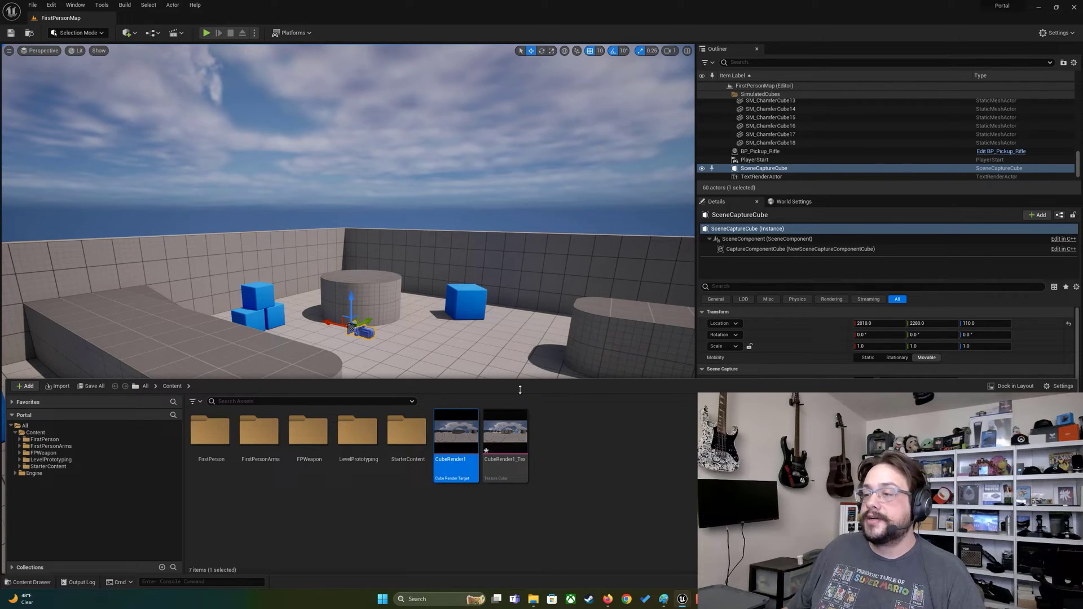
{"action": "left_click", "coordinate": [550, 431]}
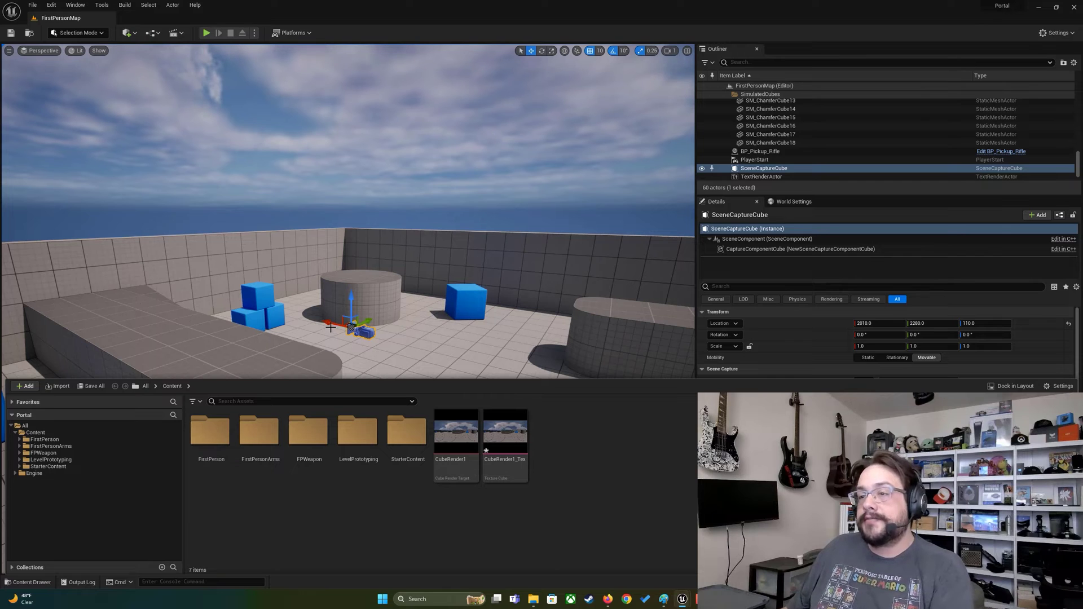
Delete the Scene Capture Cube actor from the level.
{"action": "left_click_drag", "start_coordinate": [334, 325], "coordinate": [376, 333]}
{"action": "key", "text": "Delete"}
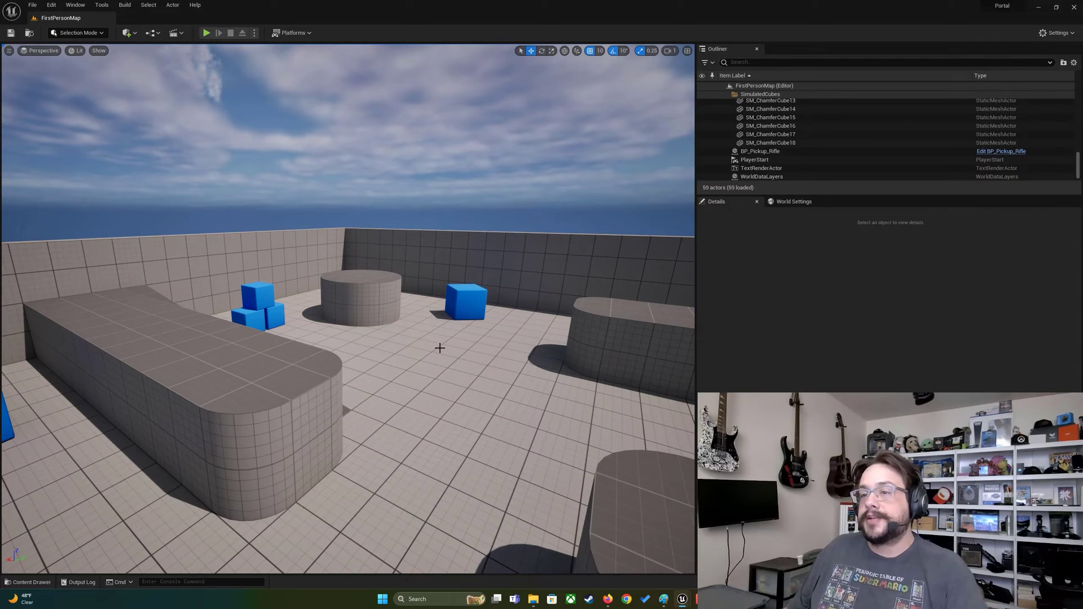
{"action": "right_click_drag", "start_coordinate": [438, 346], "coordinate": [365, 379]}
Open the CubeRender1_Tex texture, examine the whole captured panorama, and close its editor.
{"action": "left_click", "coordinate": [52, 583]}
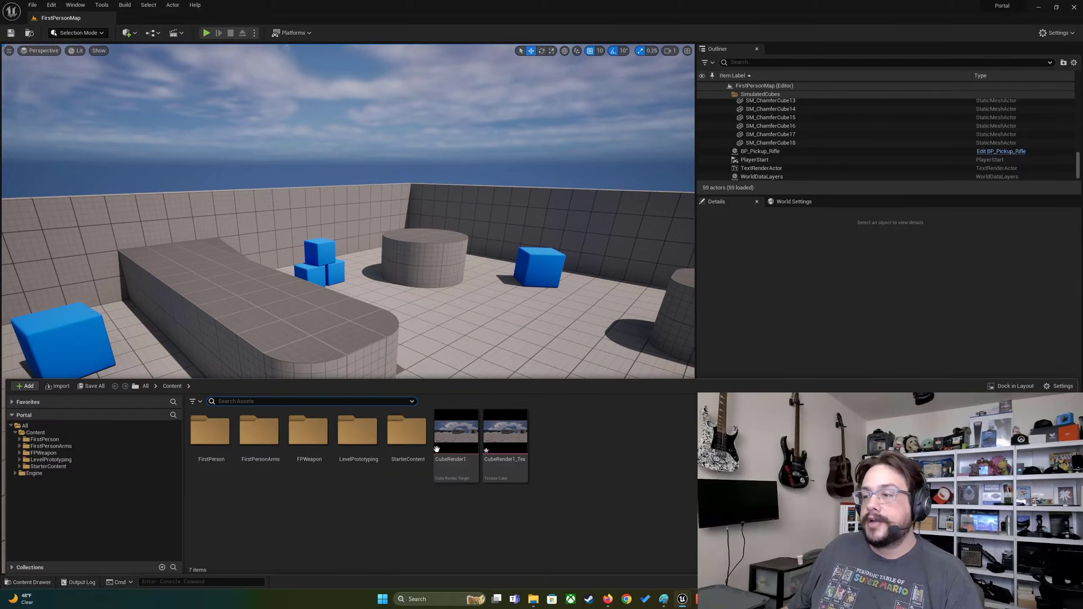
{"action": "double_click", "coordinate": [498, 435]}
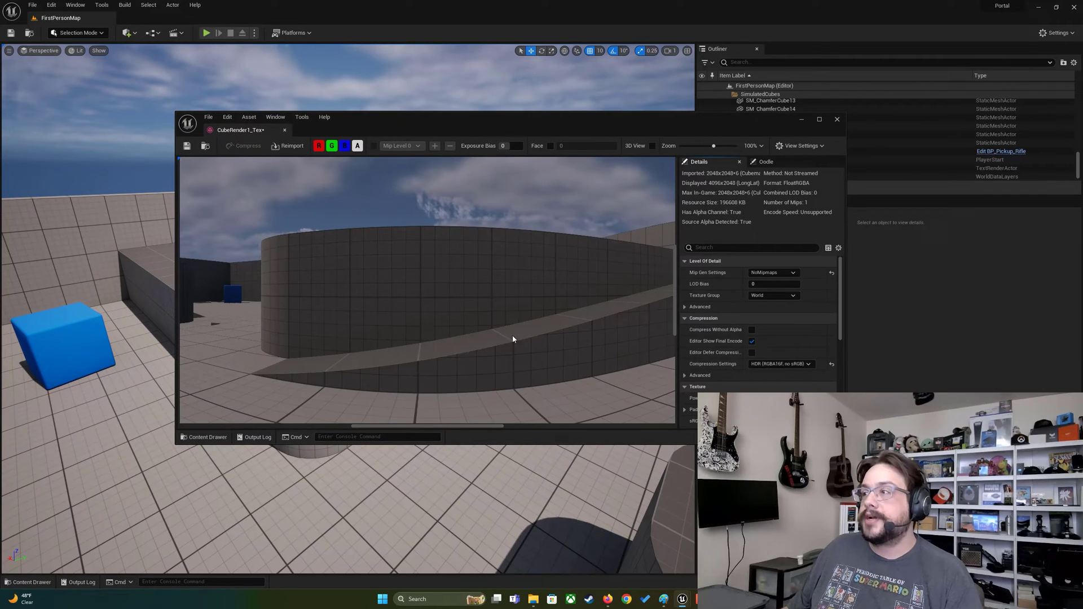
{"action": "scroll", "coordinate": [506, 347], "scroll_direction": "down", "scroll_amount": 5}
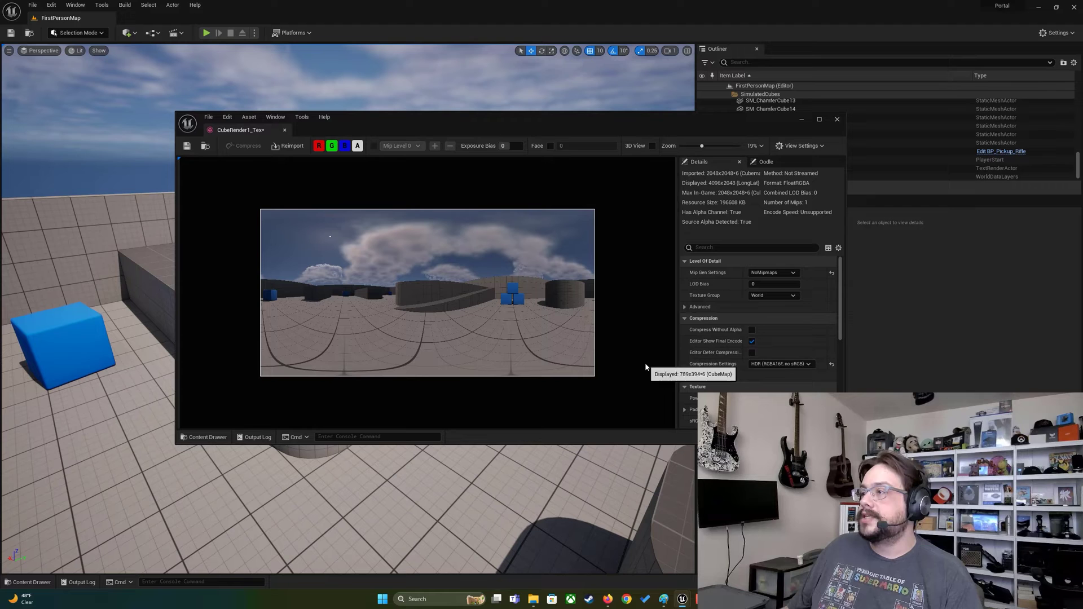
{"action": "left_click", "coordinate": [836, 118]}
Create a material from the CubeRender1_Tex texture in the Content folder and name it Mat_Portal.
{"action": "left_click", "coordinate": [32, 582]}
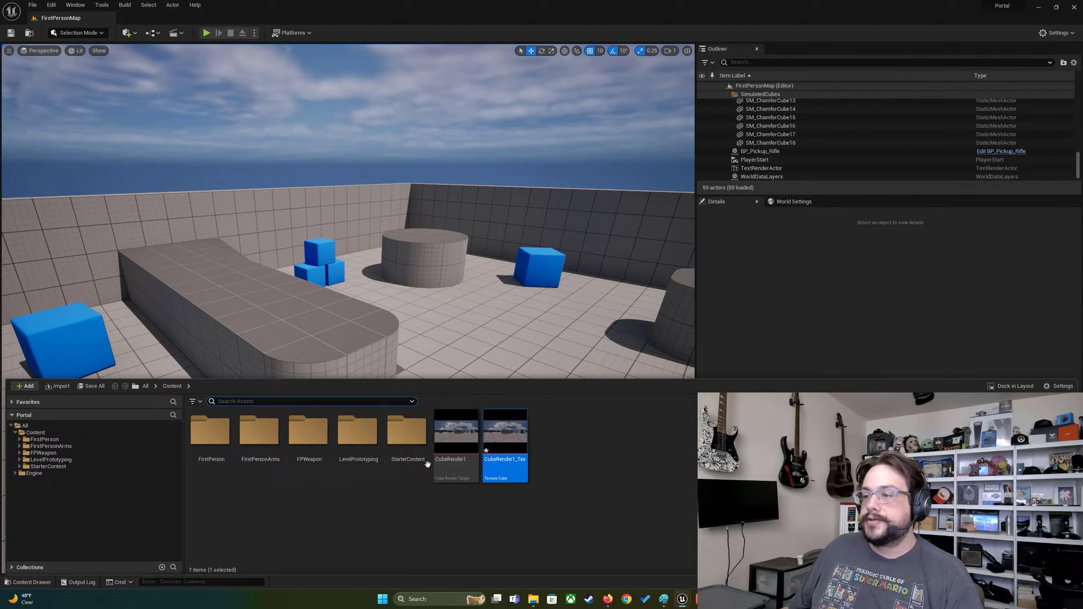
{"action": "right_click", "coordinate": [506, 426]}
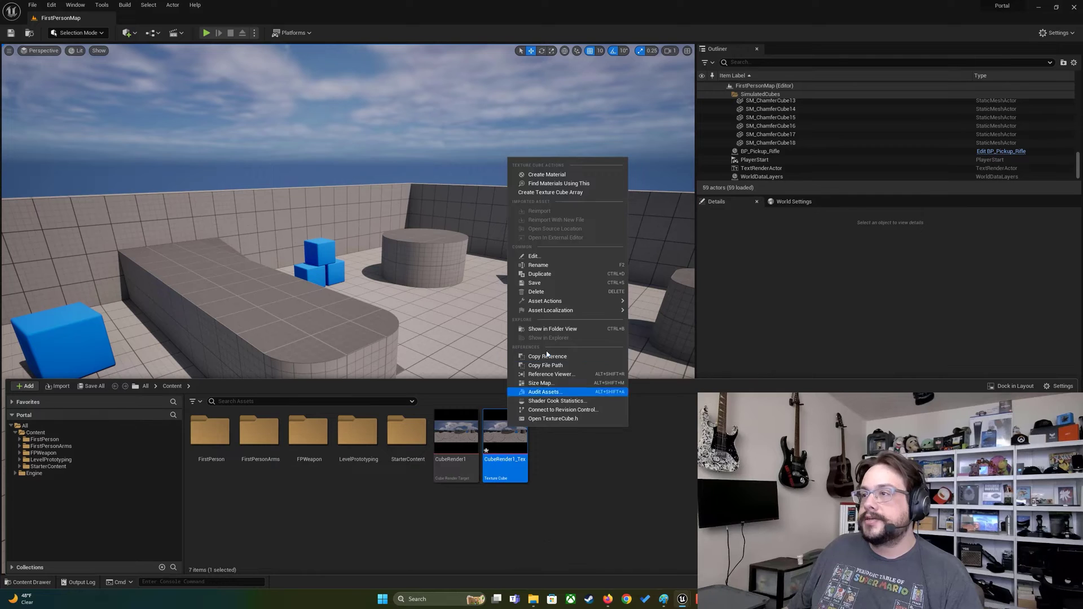
{"action": "left_click", "coordinate": [585, 174]}
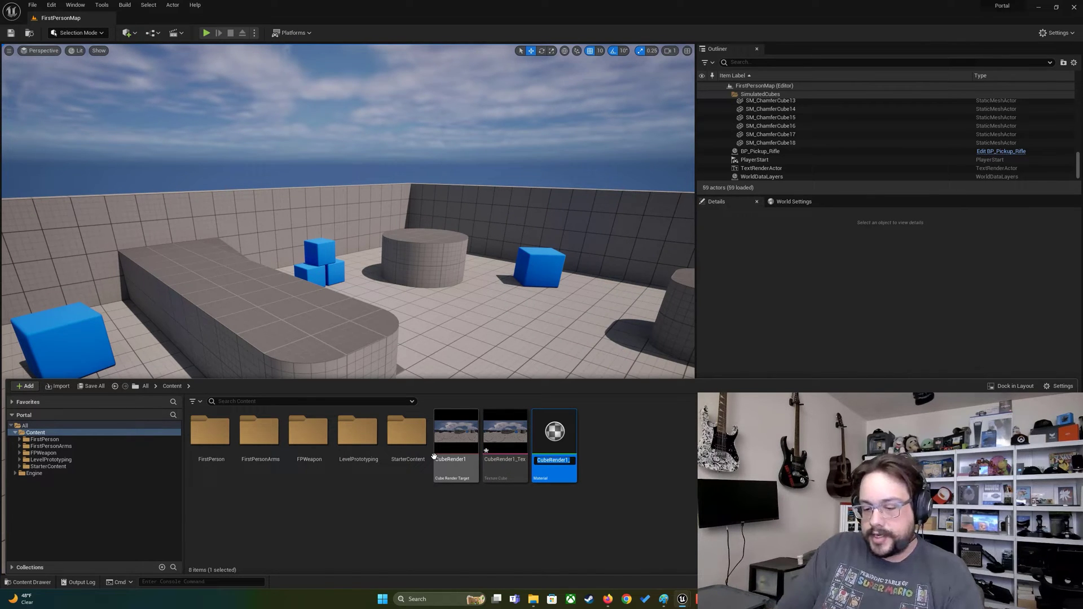
{"action": "type", "text": "Port"}
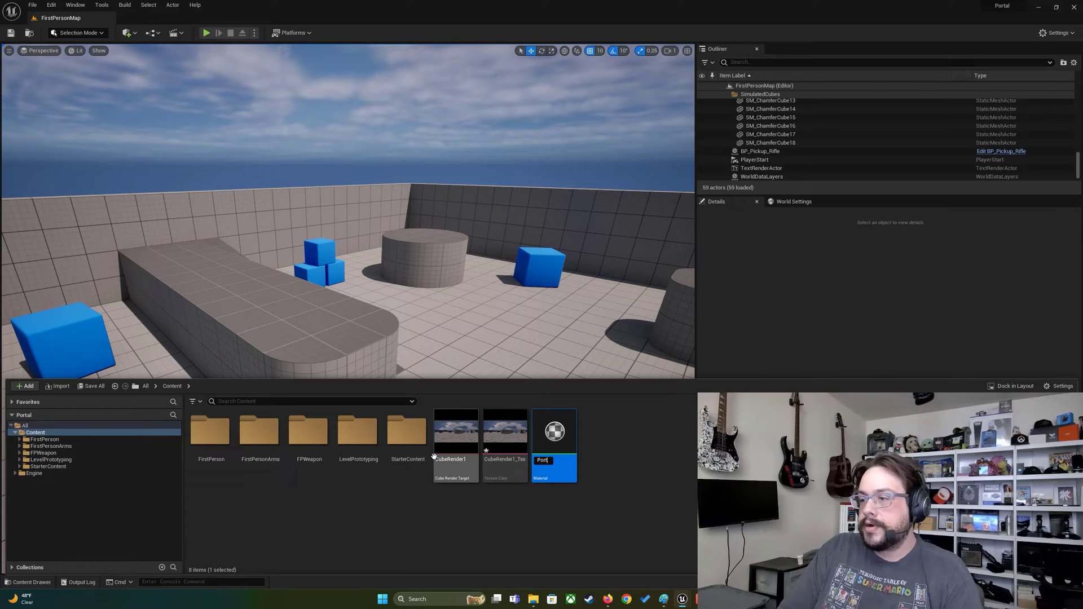
{"action": "type", "text": "o"}
{"action": "key", "text": "BackSpace"}
{"action": "key", "text": "BackSpace"}
{"action": "type", "text": "Mat"}
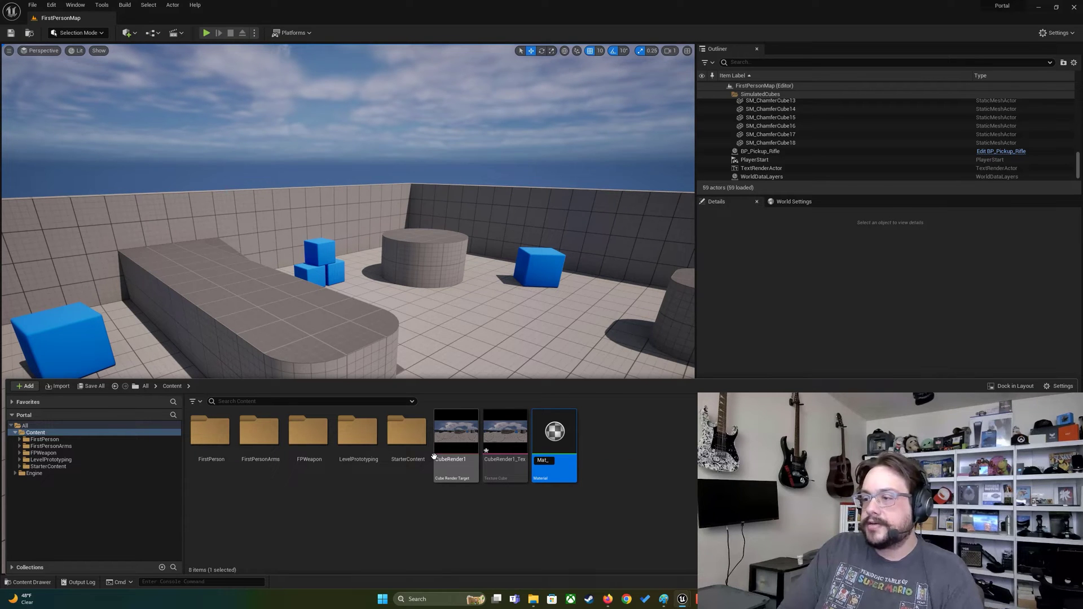
{"action": "type", "text": "_Portal"}
{"action": "key", "text": "Return"}
Open Mat_Portal and replace its original Texture Sample node with a new one made from CubeRender1_Tex.
{"action": "double_click", "coordinate": [554, 437]}
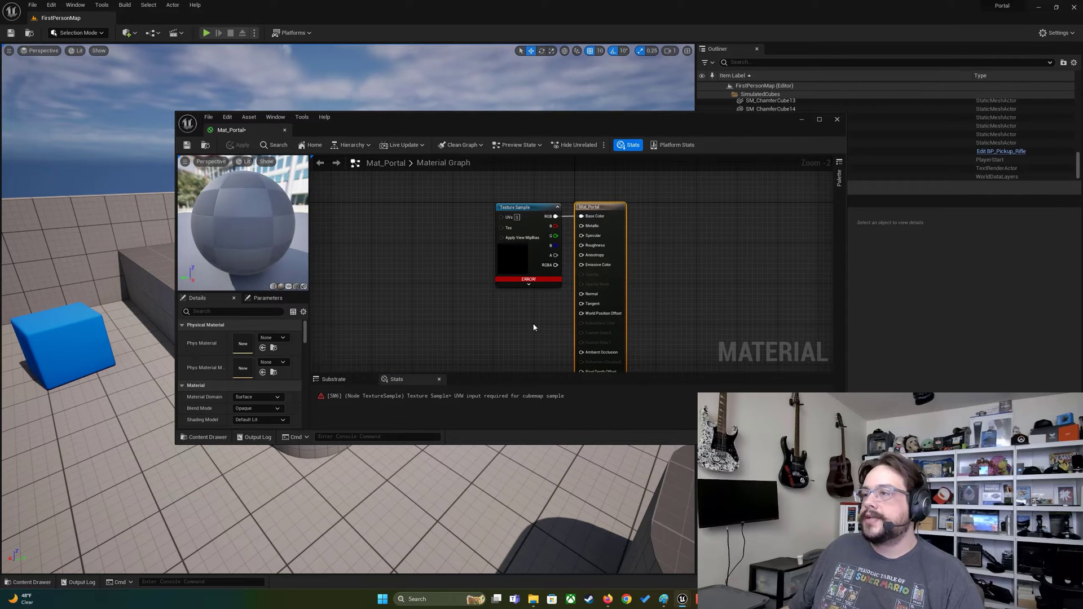
{"action": "left_click_drag", "start_coordinate": [538, 124], "coordinate": [632, 78]}
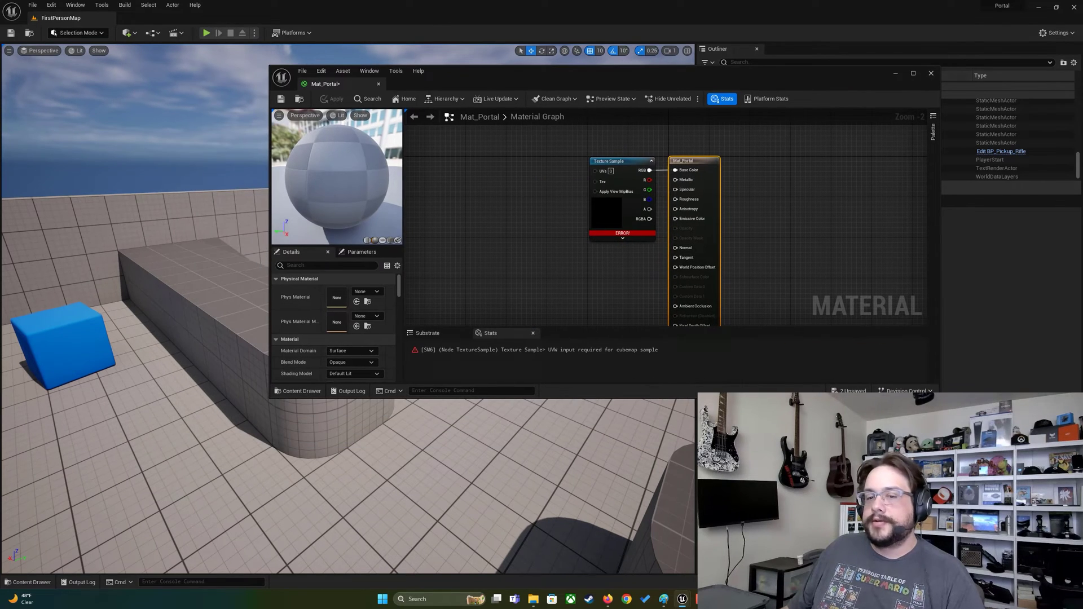
{"action": "left_click", "coordinate": [31, 582]}
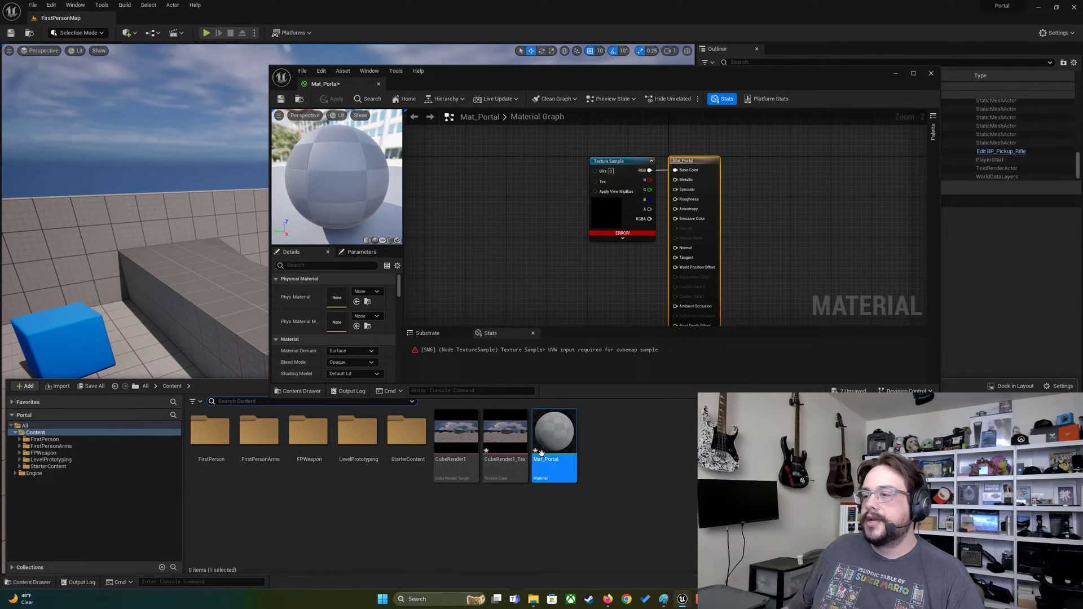
{"action": "left_click_drag", "start_coordinate": [504, 431], "coordinate": [528, 213]}
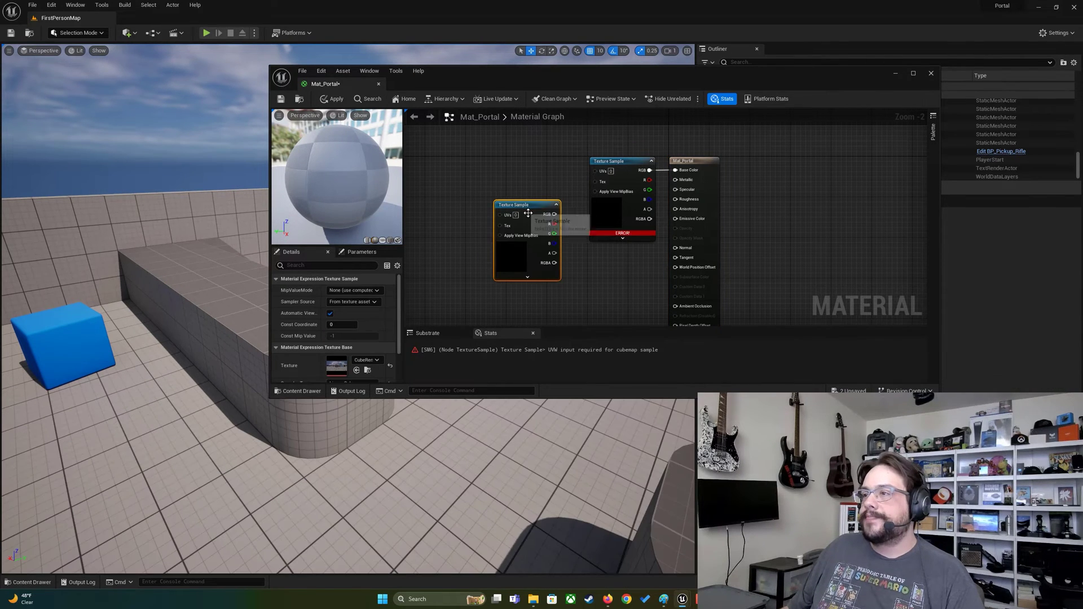
{"action": "left_click", "coordinate": [622, 162]}
{"action": "key", "text": "Delete"}
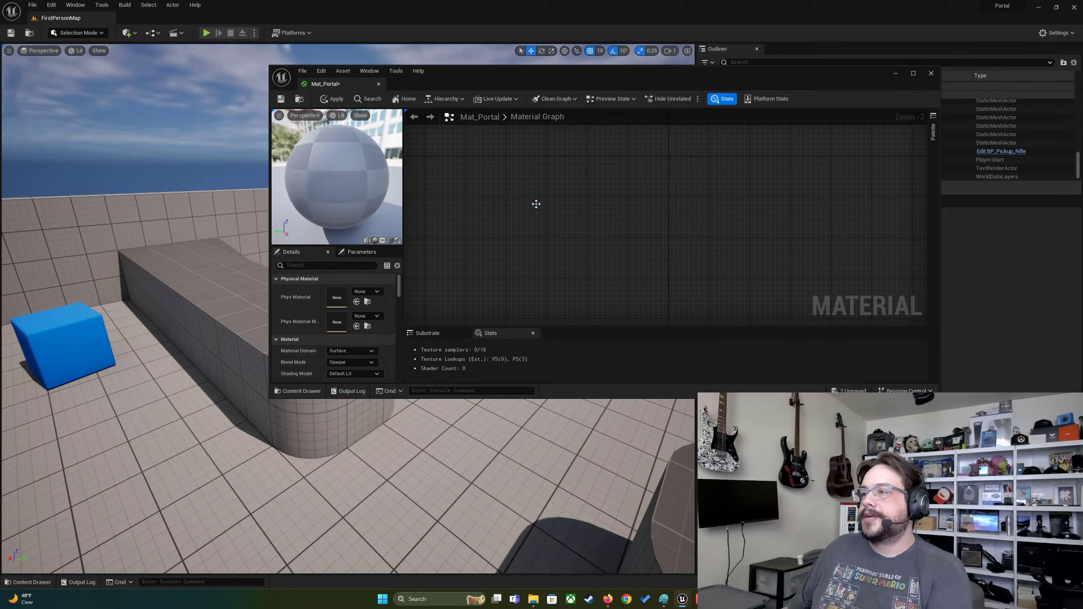
{"action": "left_click_drag", "start_coordinate": [537, 204], "coordinate": [593, 169]}
Set the material's Shading Model to Unlit and connect the Texture Sample's RGB output to Emissive Color.
{"action": "left_click", "coordinate": [373, 360]}
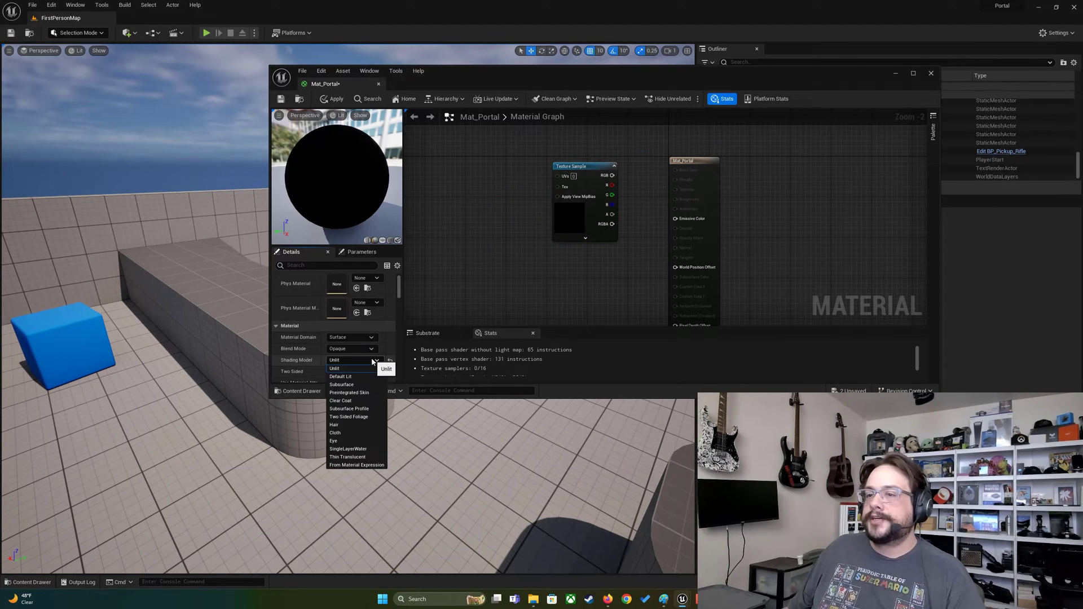
{"action": "left_click", "coordinate": [354, 370]}
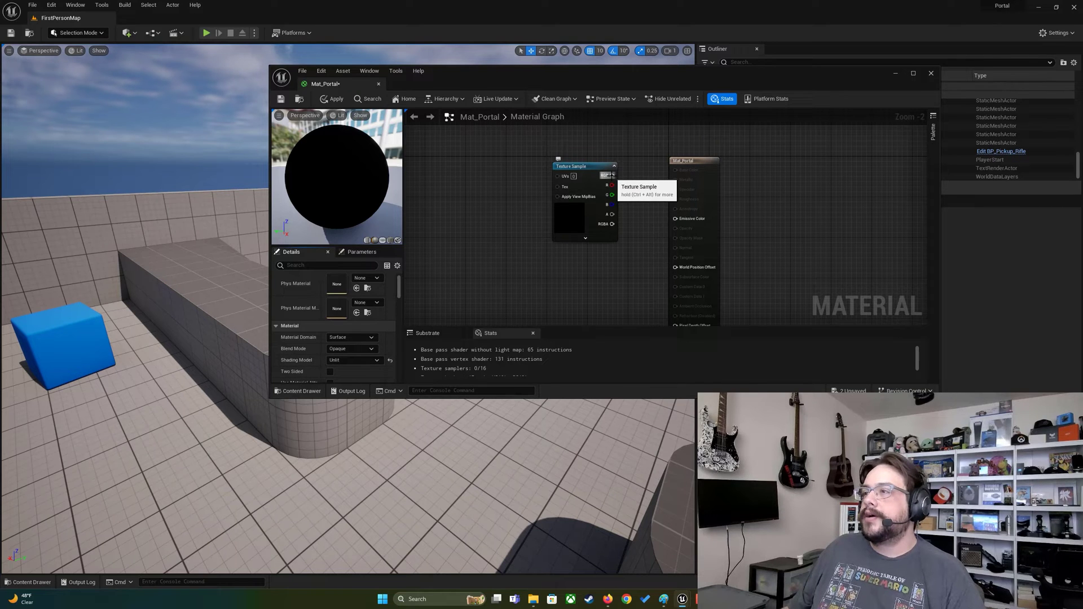
{"action": "left_click_drag", "start_coordinate": [683, 225], "coordinate": [677, 219]}
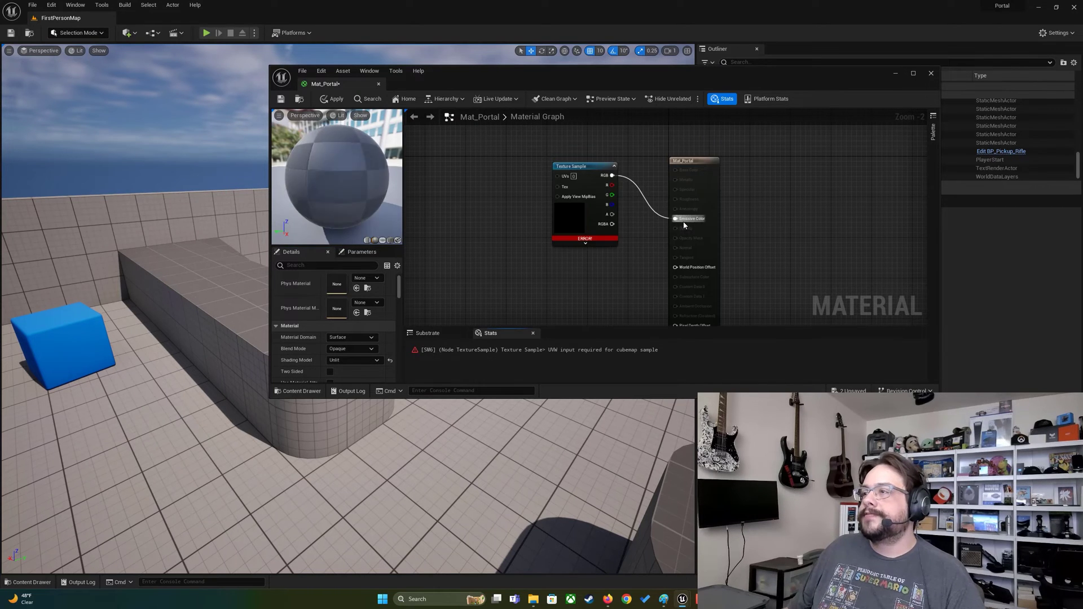
Add a ReflectionVectorWS node, connect it to the Texture Sample's UVs input, and save the material.
{"action": "right_click_drag", "start_coordinate": [559, 176], "coordinate": [637, 188]}
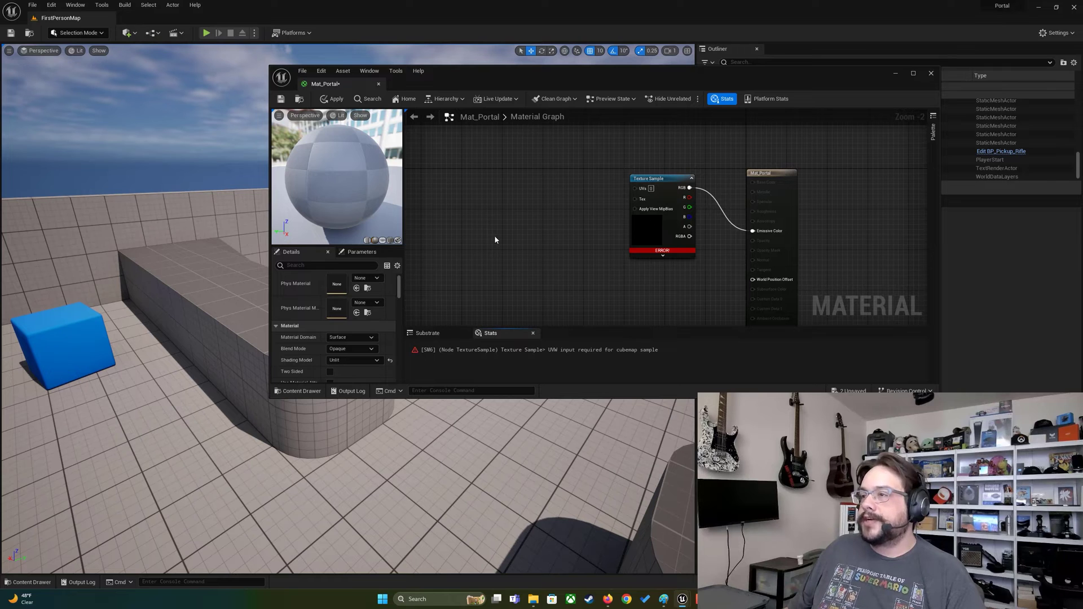
{"action": "right_click", "coordinate": [465, 262]}
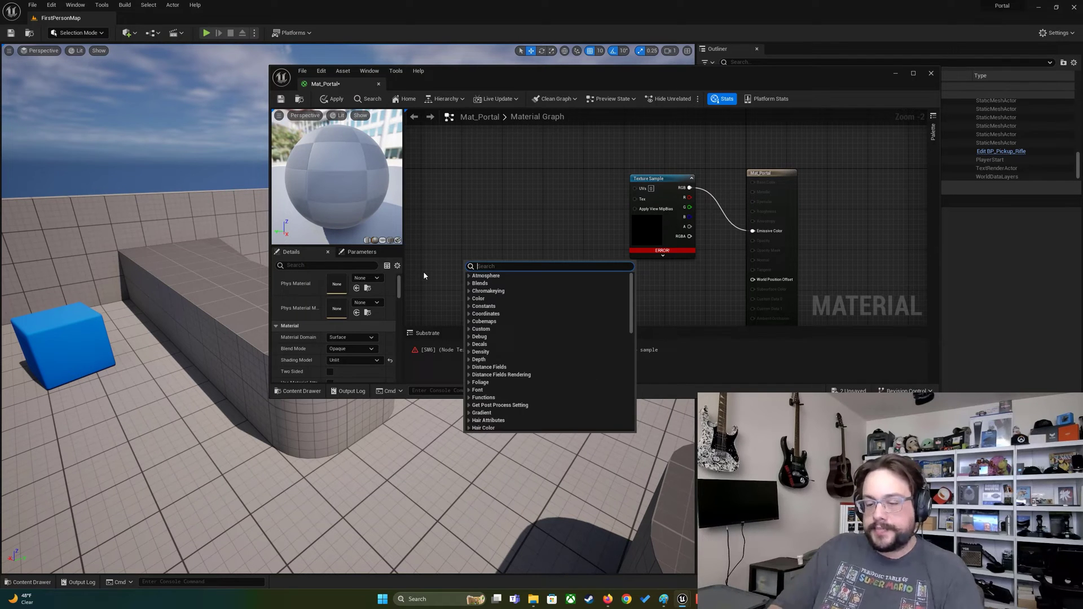
{"action": "type", "text": "reflect"}
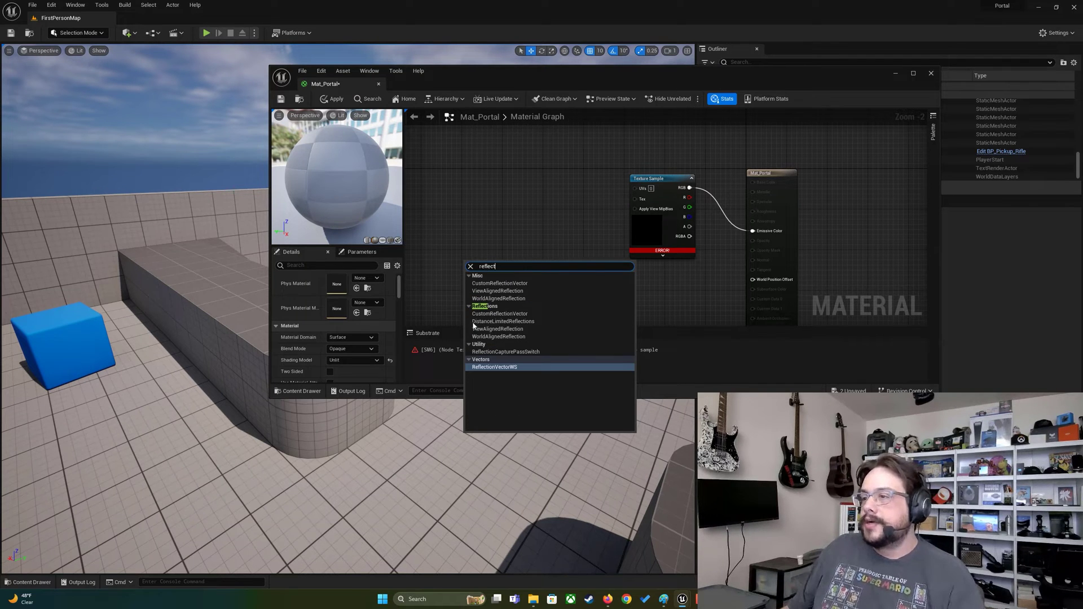
{"action": "left_click", "coordinate": [524, 367]}
{"action": "left_click_drag", "start_coordinate": [581, 182], "coordinate": [639, 189]}
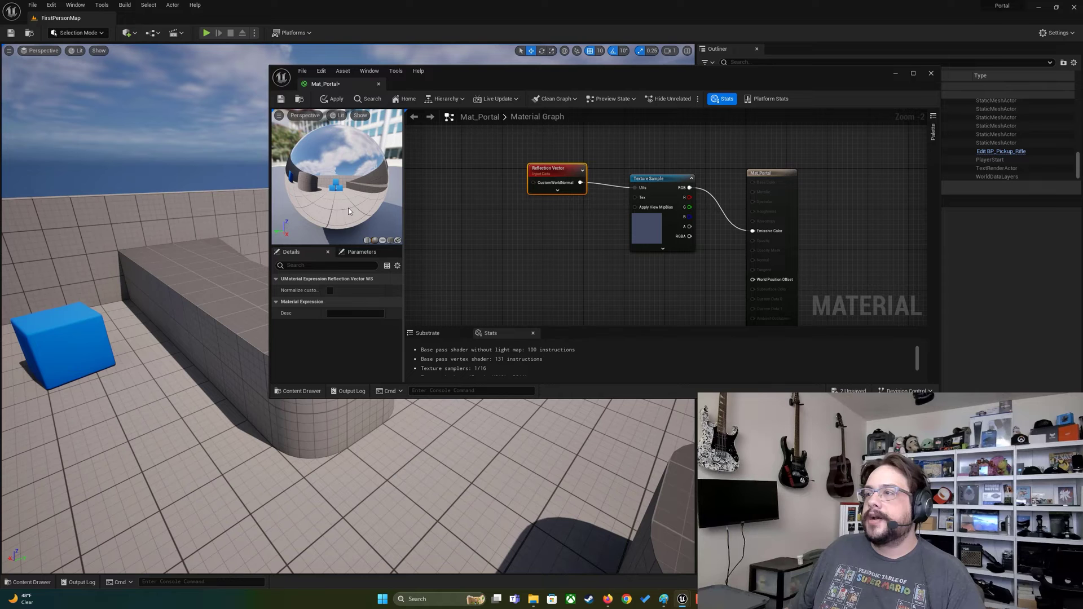
{"action": "left_click", "coordinate": [282, 100]}
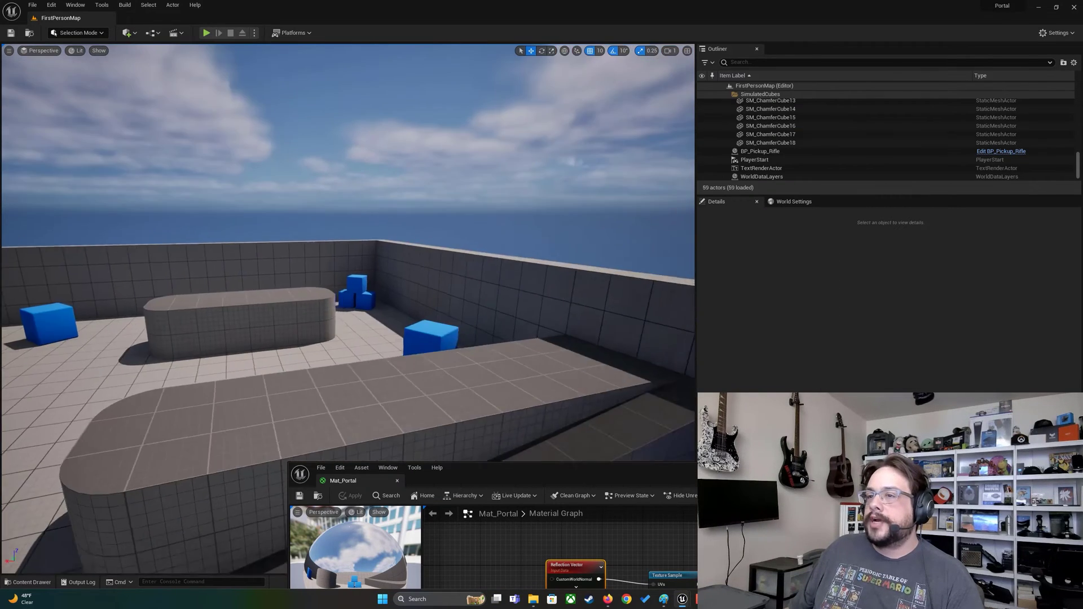
Add a Cylinder shape to the level in front of the wall beside the stacked blue cubes.
{"action": "right_click_drag", "start_coordinate": [348, 254], "coordinate": [282, 254]}
{"action": "right_click_drag", "start_coordinate": [110, 298], "coordinate": [110, 298]}
{"action": "key", "text": "w"}
{"action": "right_click_drag", "start_coordinate": [348, 254], "coordinate": [480, 276]}
{"action": "key", "text": "e"}
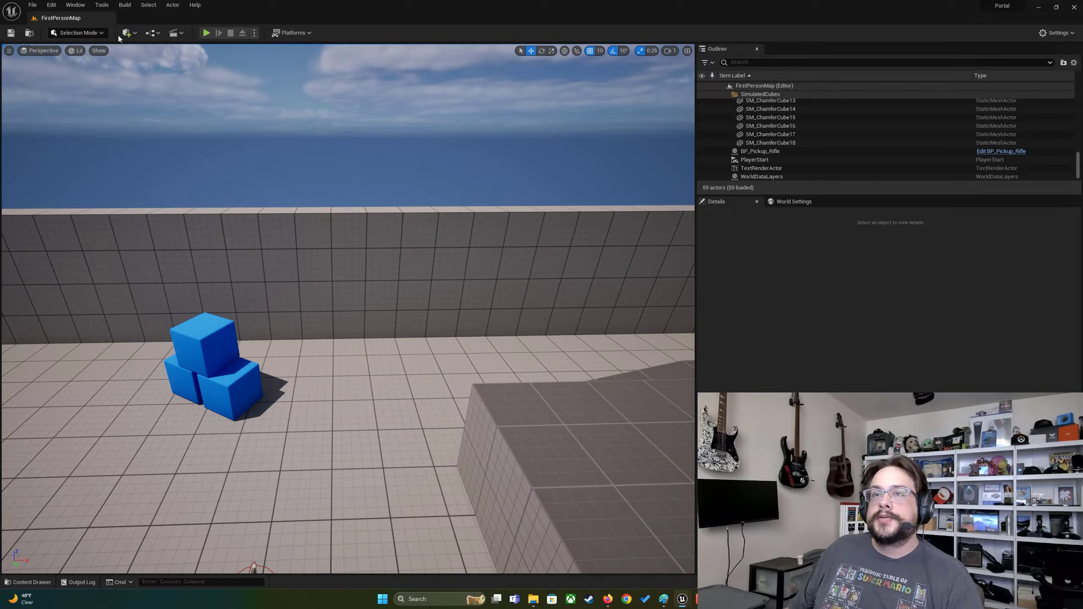
{"action": "left_click", "coordinate": [128, 33]}
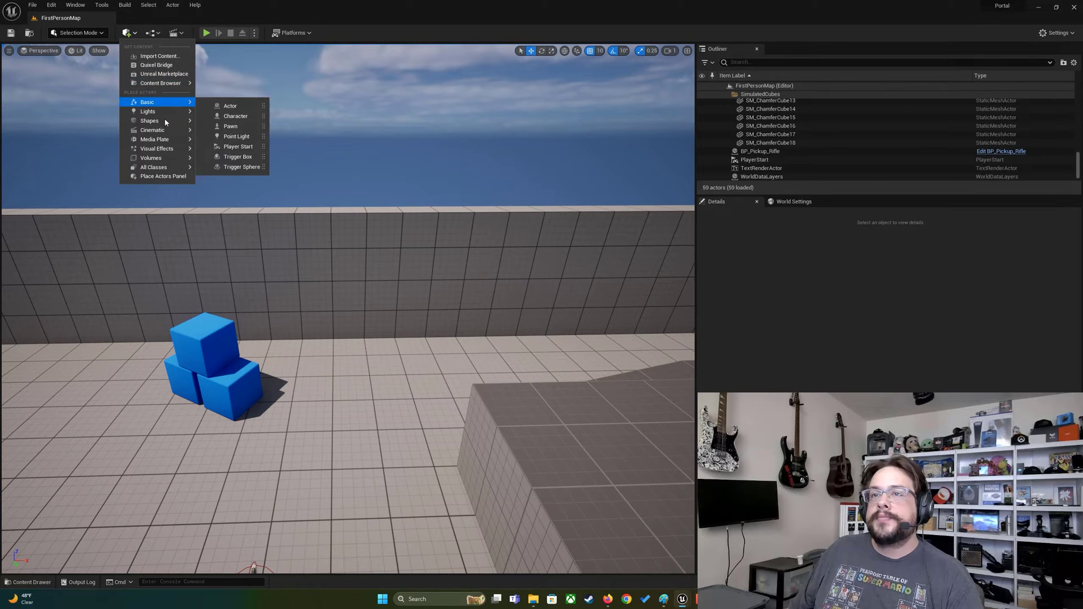
{"action": "mouse_move", "coordinate": [165, 122]}
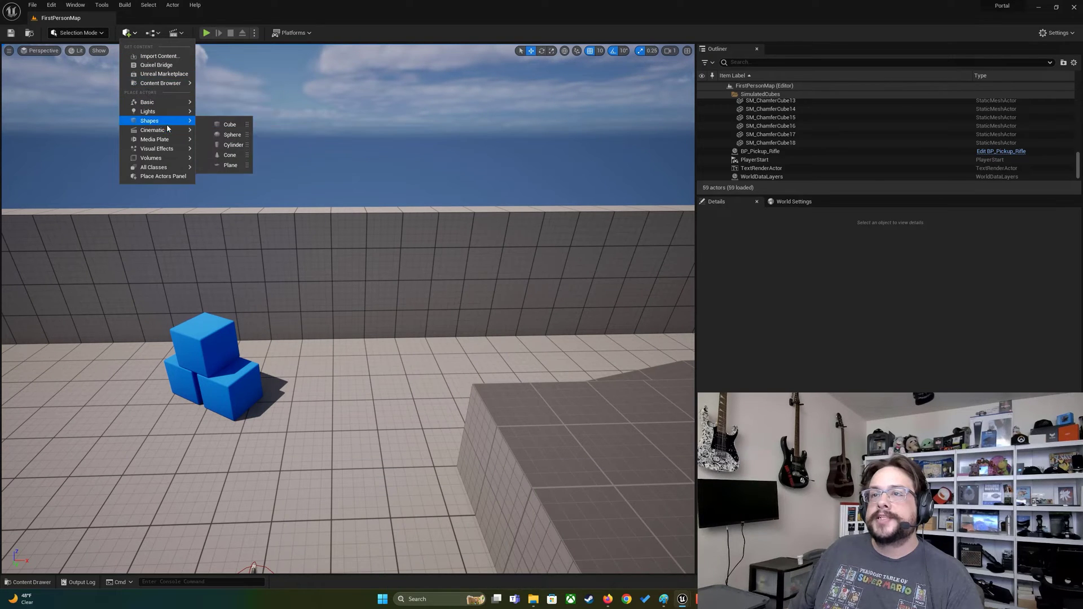
{"action": "left_click", "coordinate": [233, 145]}
Rotate the cylinder onto its side so its round face points away from the wall, and flatten it into a thin disc.
{"action": "left_click", "coordinate": [542, 50]}
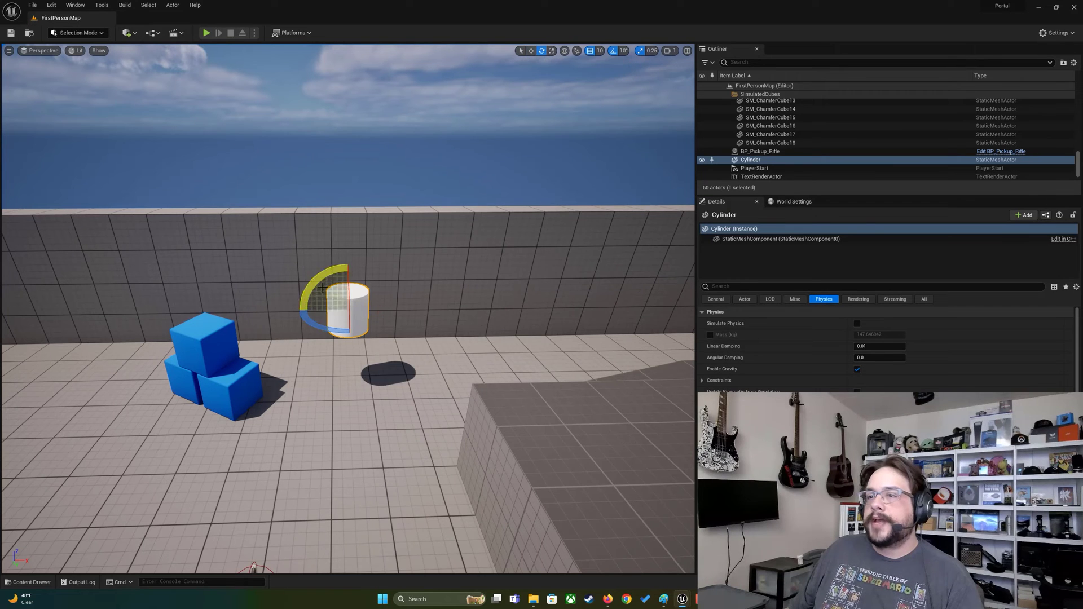
{"action": "left_click_drag", "start_coordinate": [349, 274], "coordinate": [348, 325]}
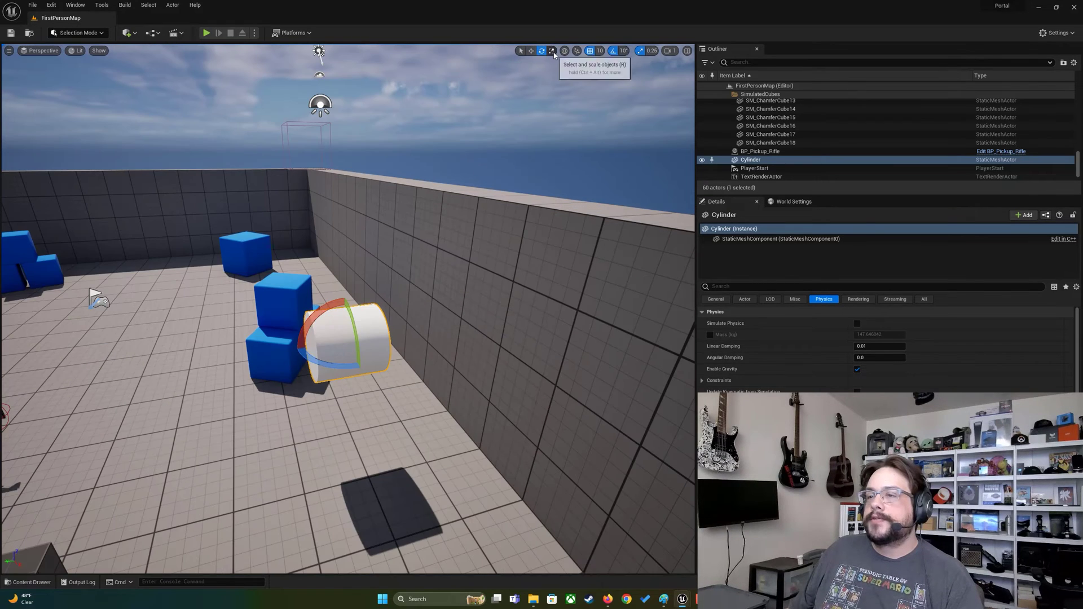
{"action": "left_click", "coordinate": [552, 50]}
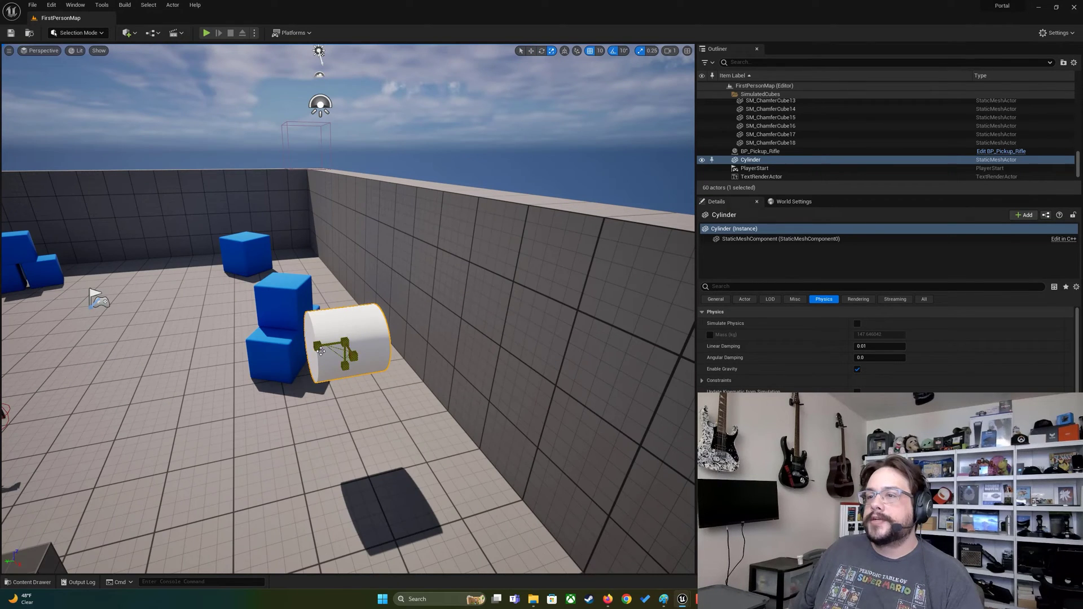
{"action": "left_click_drag", "start_coordinate": [321, 349], "coordinate": [318, 346]}
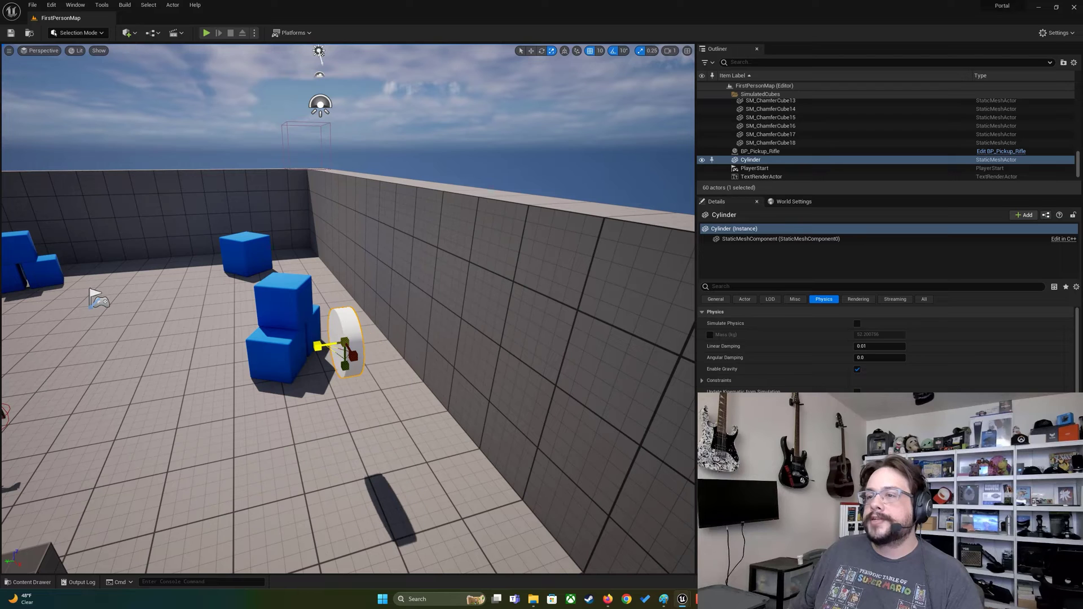
Move the disc against the wall and scale it up into a tall upright oval.
{"action": "left_click", "coordinate": [531, 51]}
{"action": "left_click_drag", "start_coordinate": [330, 345], "coordinate": [514, 342]}
{"action": "left_click", "coordinate": [552, 52]}
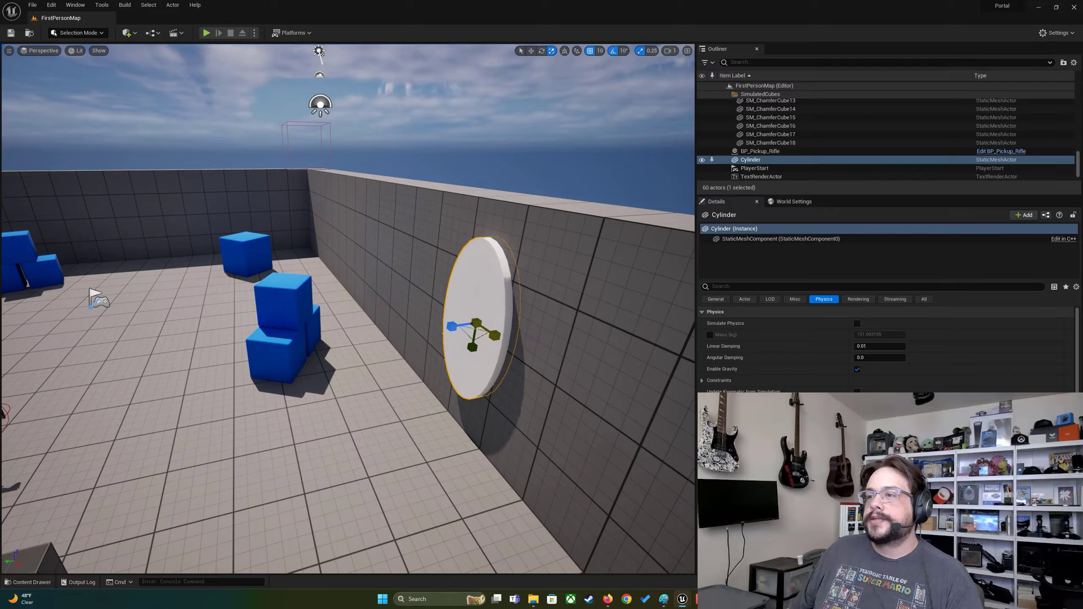
Apply Mat_Portal to the oval disc on the wall and check it from several distances and angles.
{"action": "right_click_drag", "start_coordinate": [134, 468], "coordinate": [243, 452]}
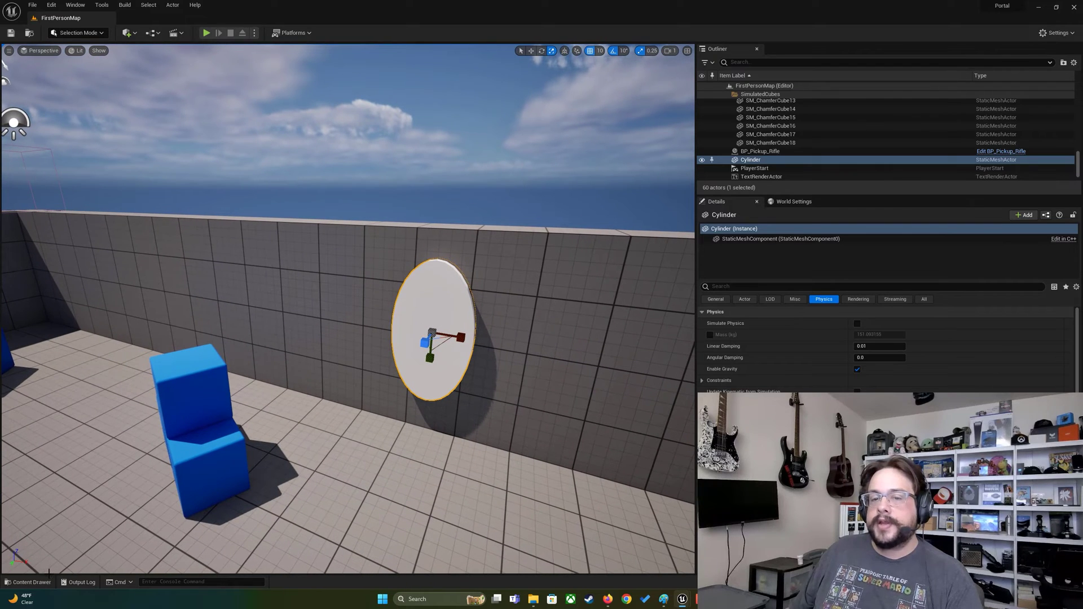
{"action": "left_click", "coordinate": [32, 583]}
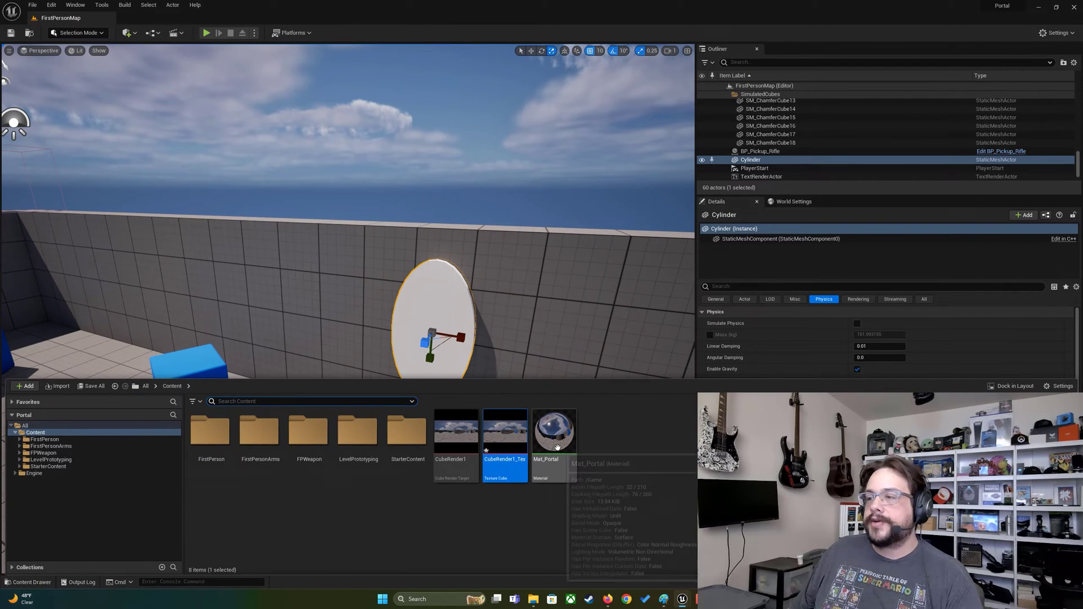
{"action": "left_click_drag", "start_coordinate": [554, 431], "coordinate": [432, 325]}
{"action": "key", "text": "w"}
{"action": "right_click_drag", "start_coordinate": [432, 325], "coordinate": [502, 333]}
{"action": "key", "text": "s"}
{"action": "key", "text": "w"}
{"action": "key", "text": "s"}
{"action": "right_click_drag", "start_coordinate": [342, 325], "coordinate": [330, 326]}
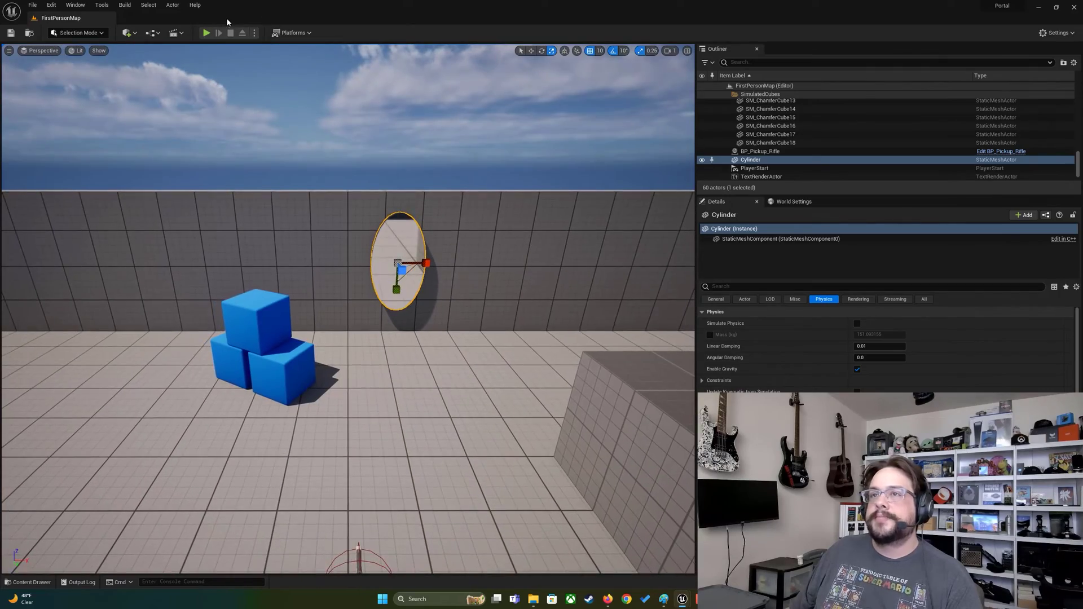
Play the level and inspect the portal disc on the wall up close and from both sides, then stop playing.
{"action": "left_click", "coordinate": [207, 33]}
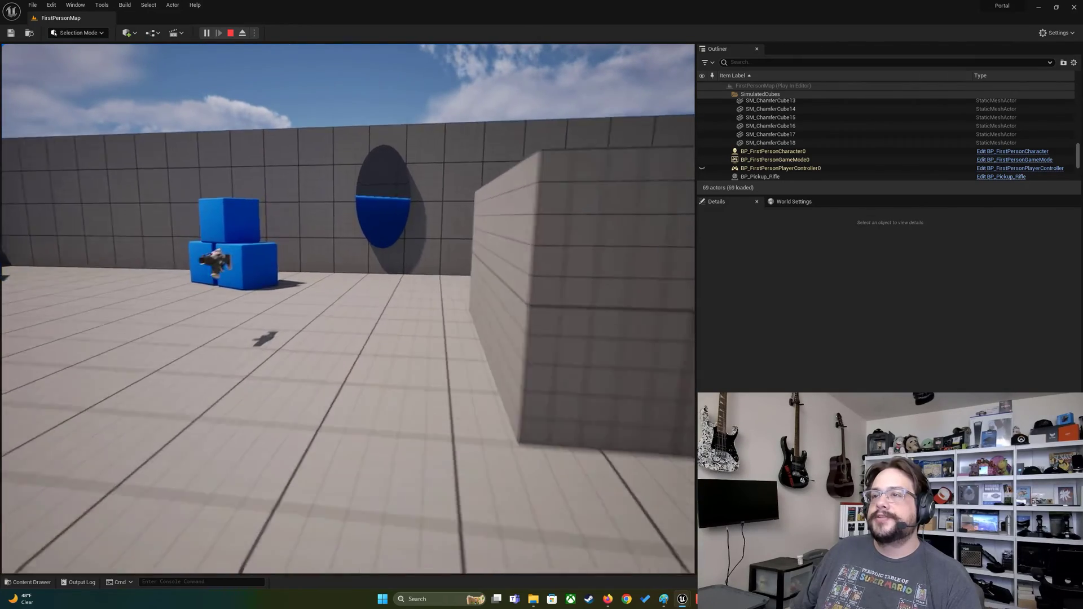
{"action": "key", "text": "w"}
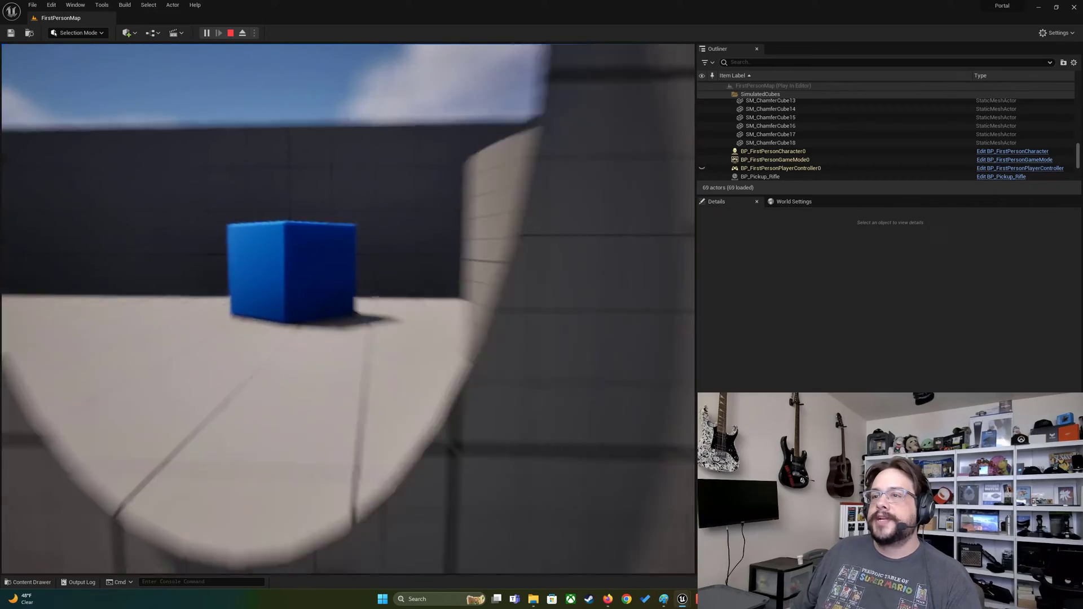
{"action": "key", "text": "w"}
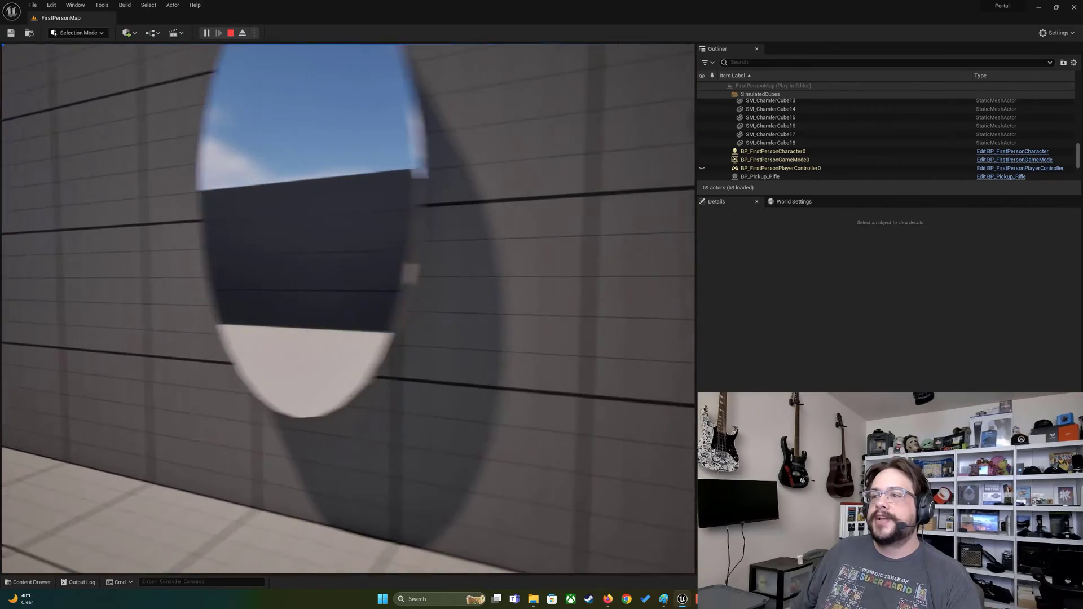
{"action": "key", "text": "a"}
{"action": "key", "text": "d"}
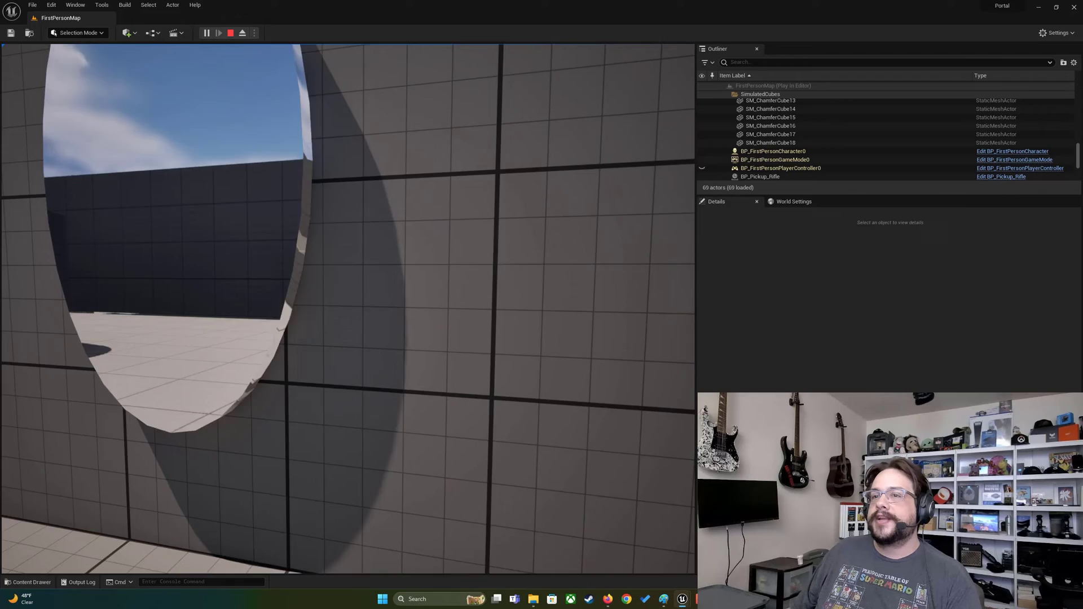
{"action": "key", "text": "a"}
{"action": "key", "text": "w"}
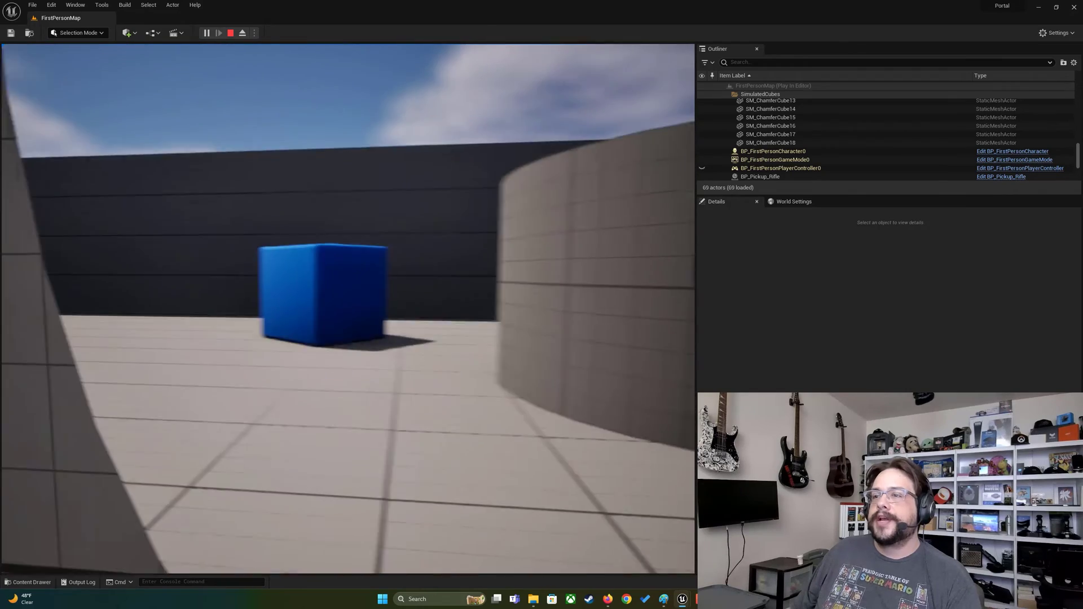
{"action": "key", "text": "s"}
{"action": "key", "text": "d"}
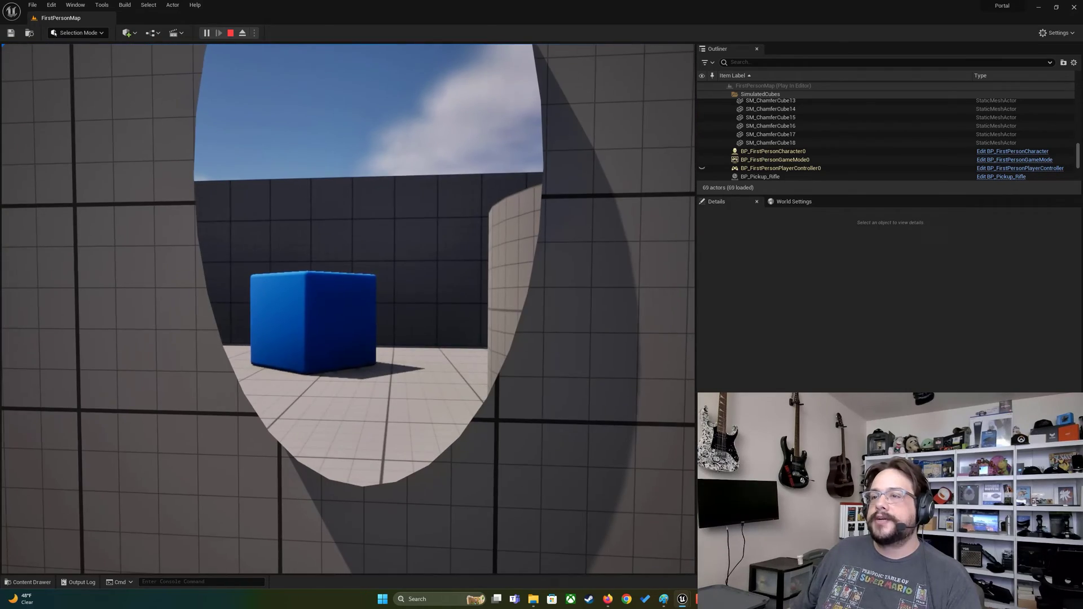
{"action": "key", "text": "a"}
{"action": "key", "text": "a"}
{"action": "key", "text": "d"}
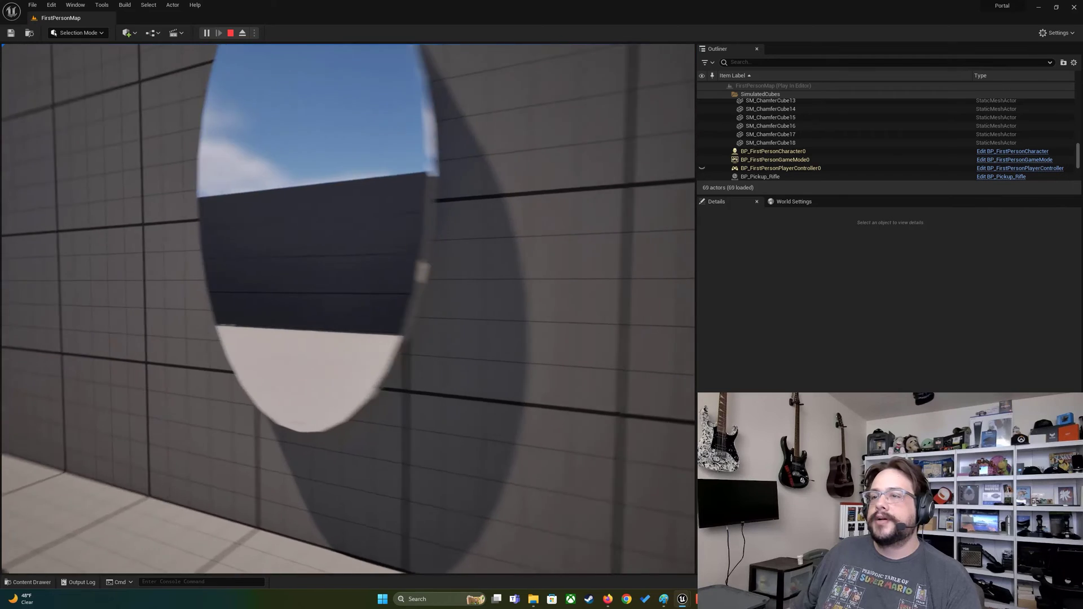
{"action": "key", "text": "Escape"}
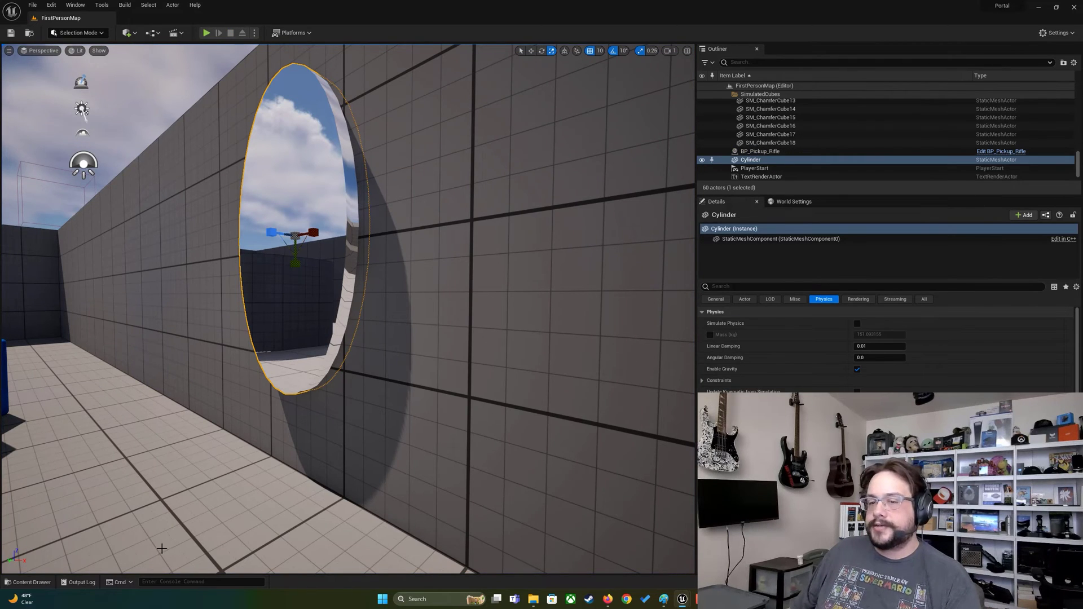
Open Mat_Portal, feed a new scalar parameter with default value 0.0 into the Reflection Vector's CustomWorldNormal input, and save the material.
{"action": "key", "text": "ctrl+space"}
{"action": "double_click", "coordinate": [546, 446]}
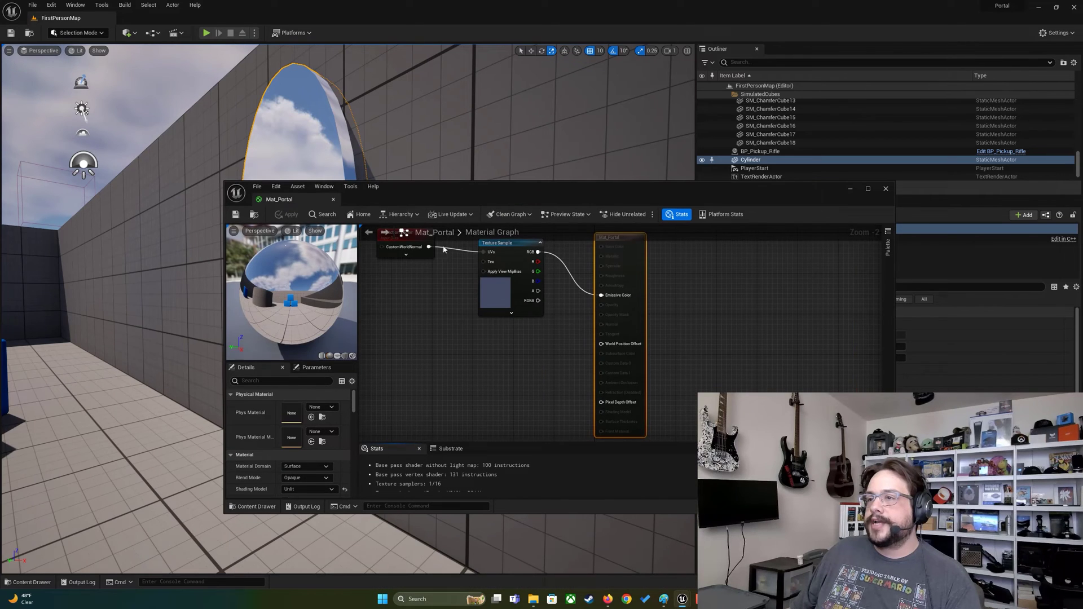
{"action": "right_click_drag", "start_coordinate": [436, 292], "coordinate": [547, 360]}
{"action": "left_click_drag", "start_coordinate": [494, 316], "coordinate": [461, 321]}
{"action": "type", "text": "scala"}
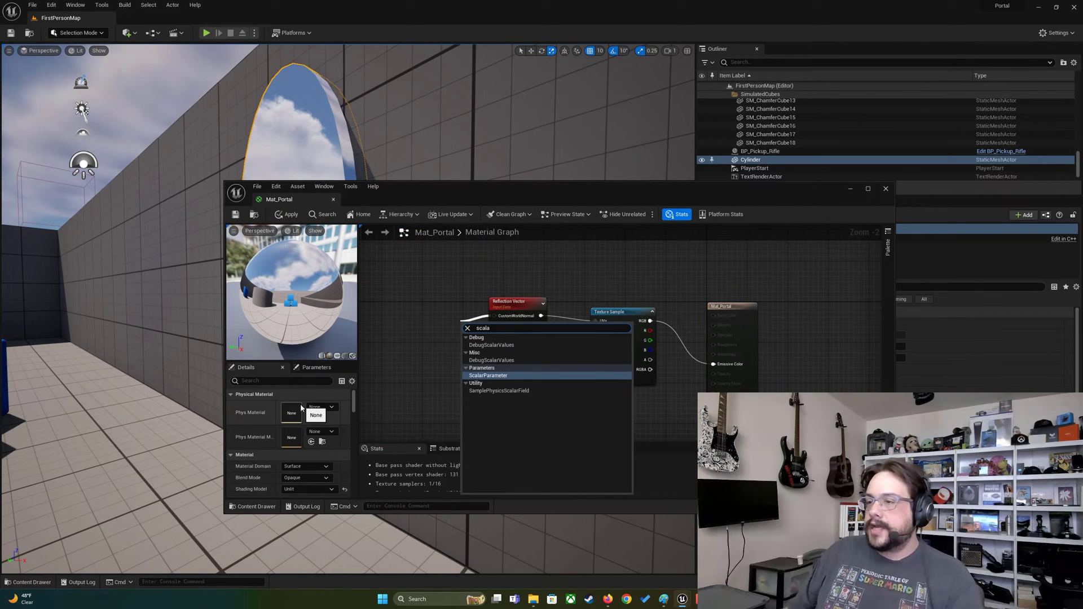
{"action": "left_click", "coordinate": [512, 376]}
{"action": "left_click_drag", "start_coordinate": [517, 346], "coordinate": [428, 307]}
{"action": "left_click", "coordinate": [236, 216]}
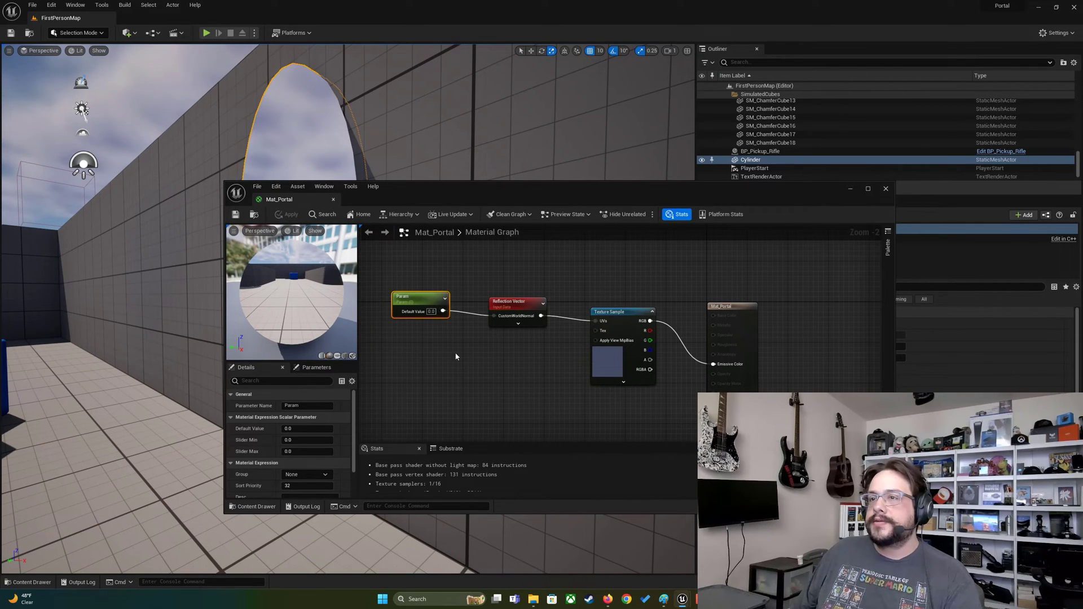
Clear the material editor out of the way and move the oval disc off the wall onto the open floor area.
{"action": "left_click_drag", "start_coordinate": [451, 194], "coordinate": [704, 394]}
{"action": "key", "text": "a"}
{"action": "right_click_drag", "start_coordinate": [459, 343], "coordinate": [530, 338]}
{"action": "key", "text": "w"}
{"action": "key", "text": "w"}
{"action": "mouse_move", "coordinate": [348, 308]}
{"action": "right_mouse_down"}
{"action": "mouse_move", "coordinate": [348, 282]}
{"action": "mouse_move", "coordinate": [349, 315]}
{"action": "right_mouse_up"}
{"action": "key", "text": "s"}
{"action": "key", "text": "w"}
{"action": "key", "text": "s"}
{"action": "key", "text": "s"}
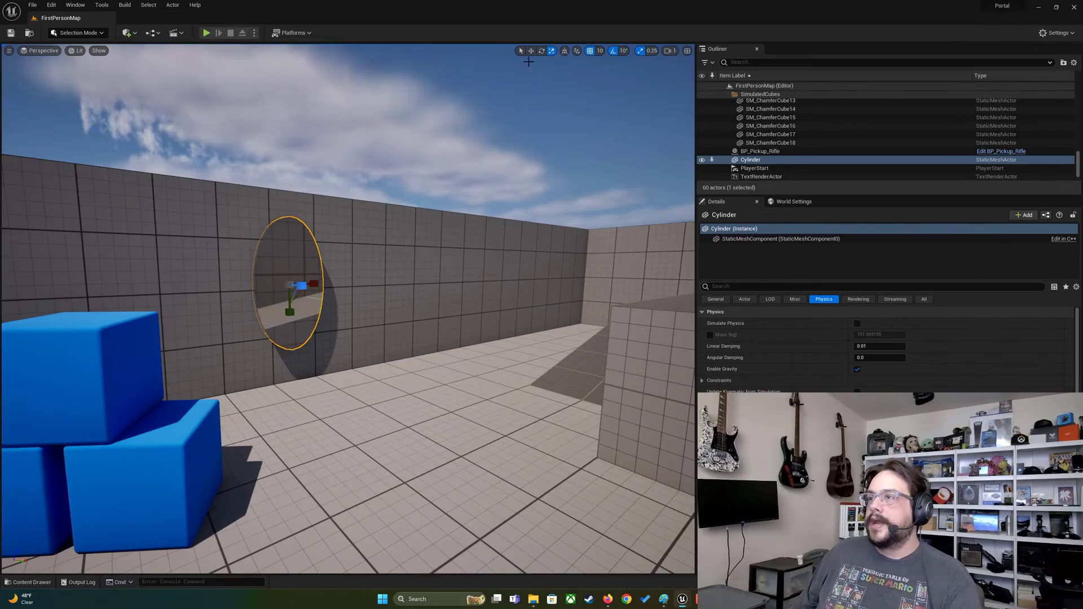
{"action": "left_click", "coordinate": [531, 52]}
{"action": "left_click_drag", "start_coordinate": [303, 288], "coordinate": [555, 299]}
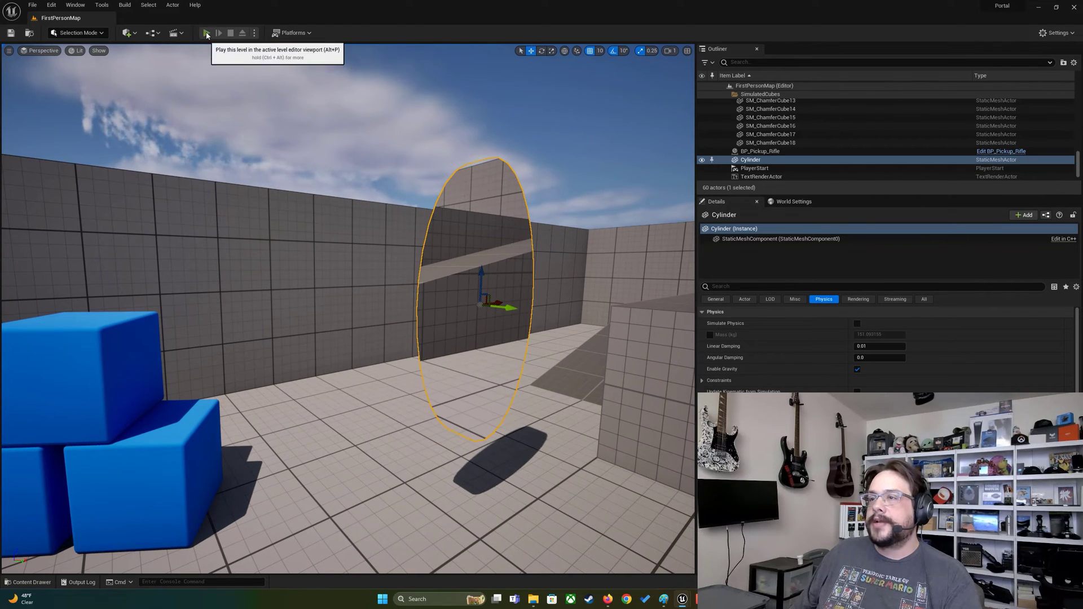
Play the level, walk around the free-standing disc to check its portal image from several sides, and stop playing.
{"action": "left_click", "coordinate": [206, 33]}
{"action": "key", "text": "w"}
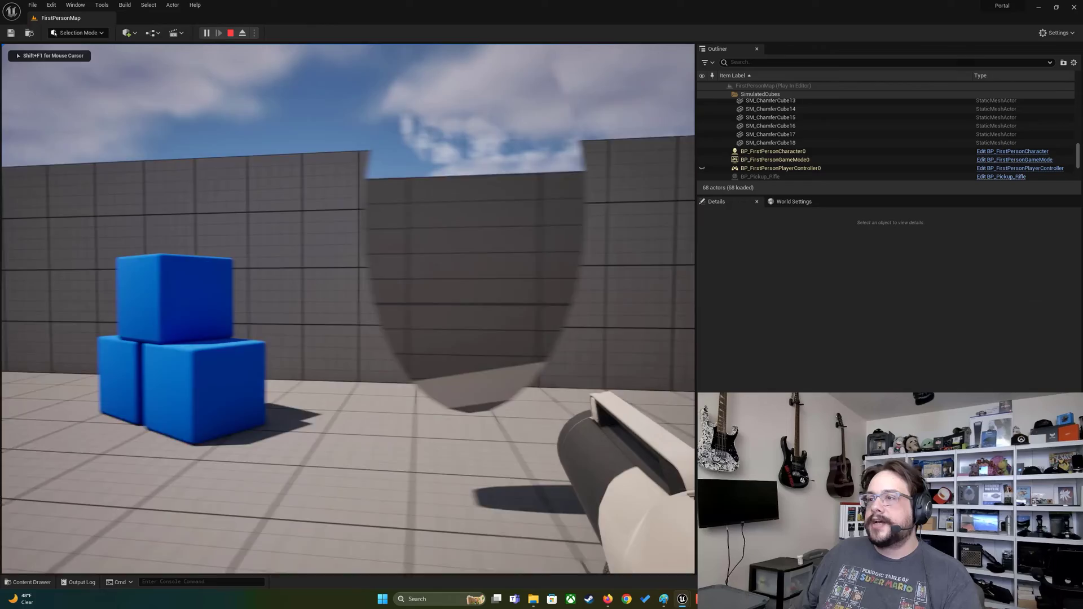
{"action": "key", "text": "w"}
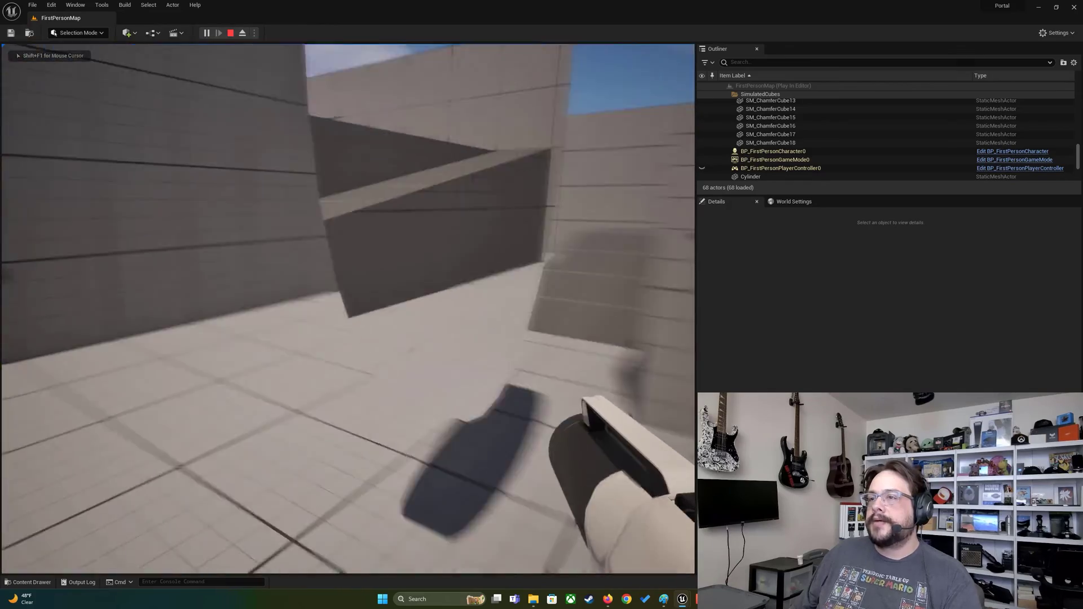
{"action": "key", "text": "w"}
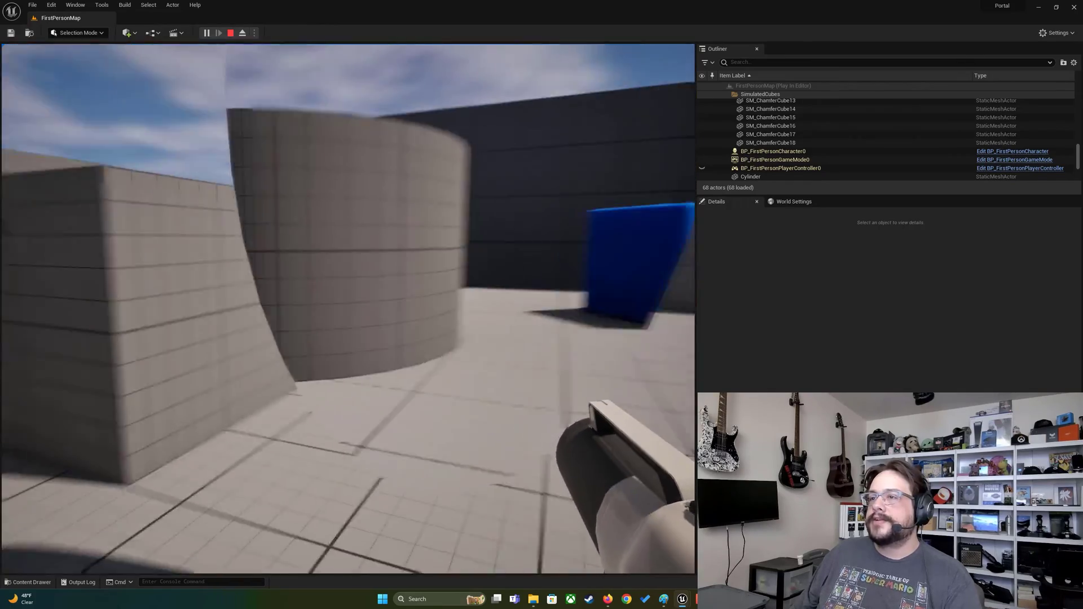
{"action": "key", "text": "d"}
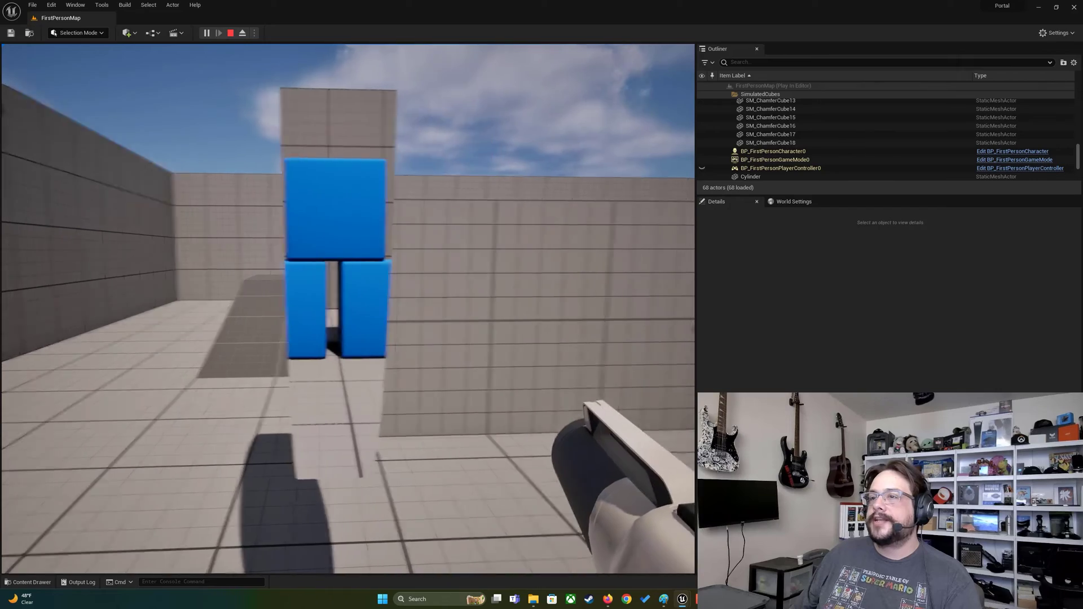
{"action": "key", "text": "w"}
{"action": "key", "text": "w"}
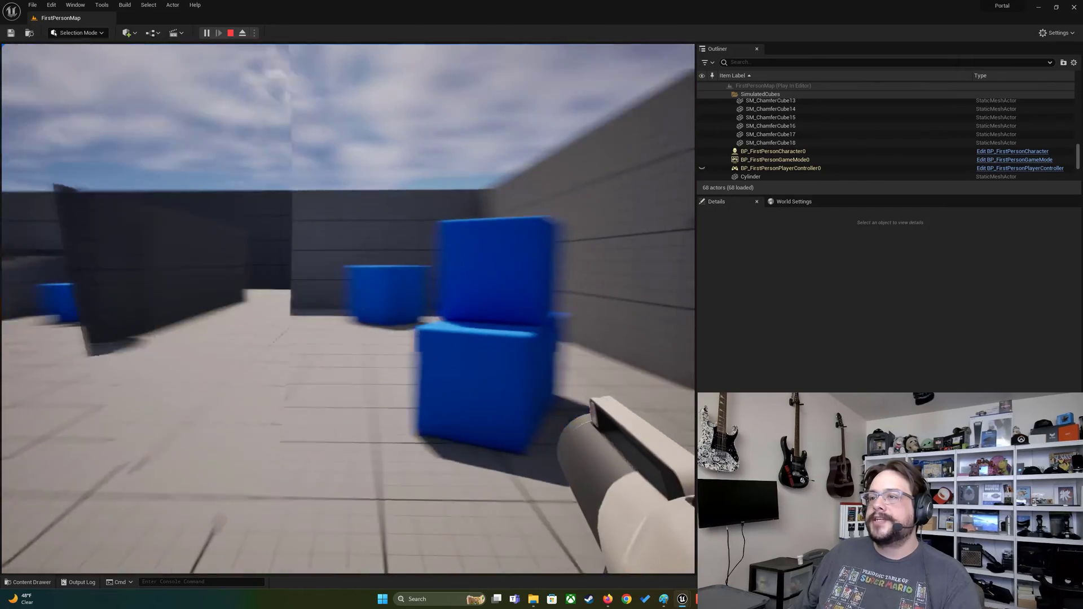
{"action": "key", "text": "Escape"}
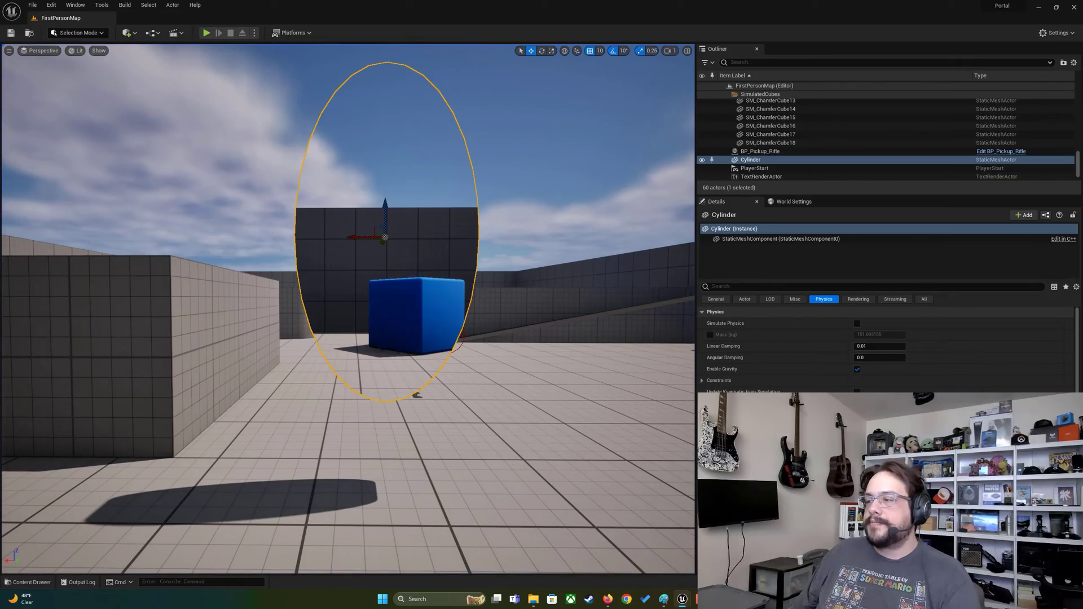
Bring the Mat_Portal window back into view and run a short play test viewing the disc's face and rim.
{"action": "left_click", "coordinate": [682, 597]}
{"action": "left_click", "coordinate": [206, 34]}
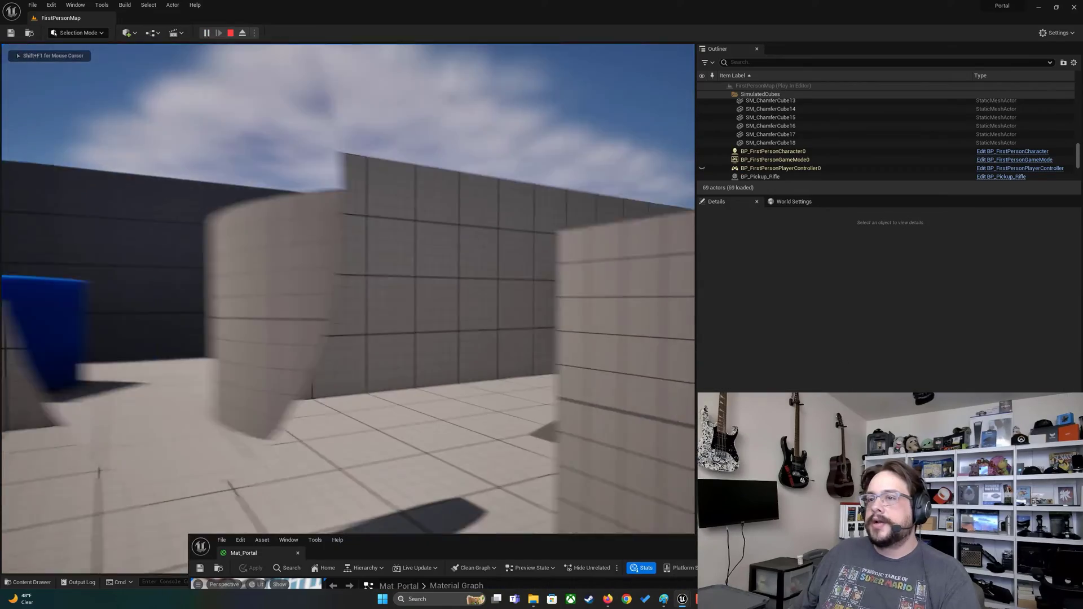
{"action": "key", "text": "w"}
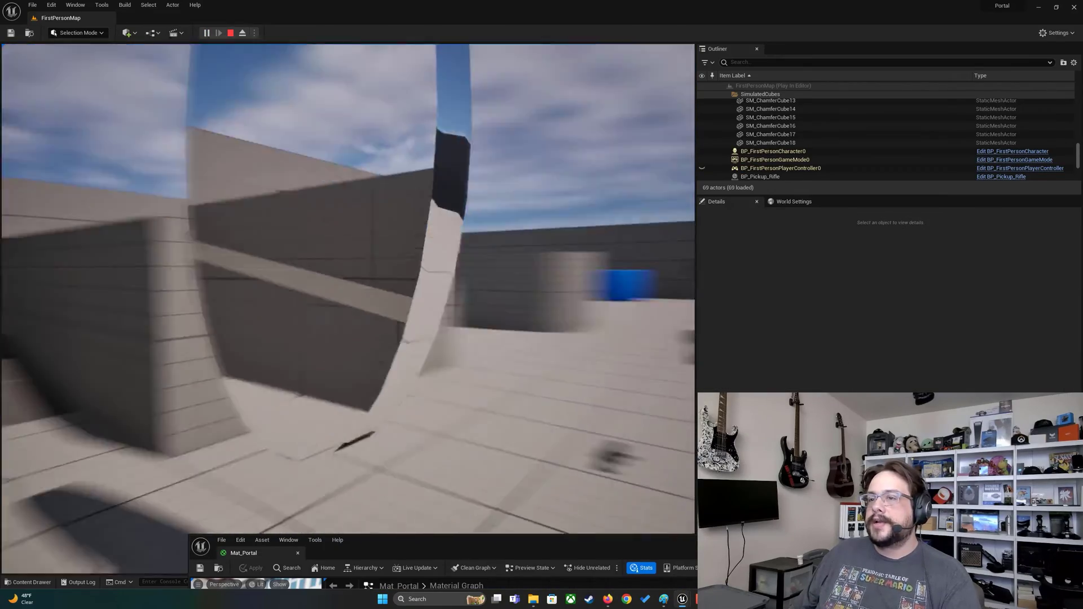
{"action": "key", "text": "Escape"}
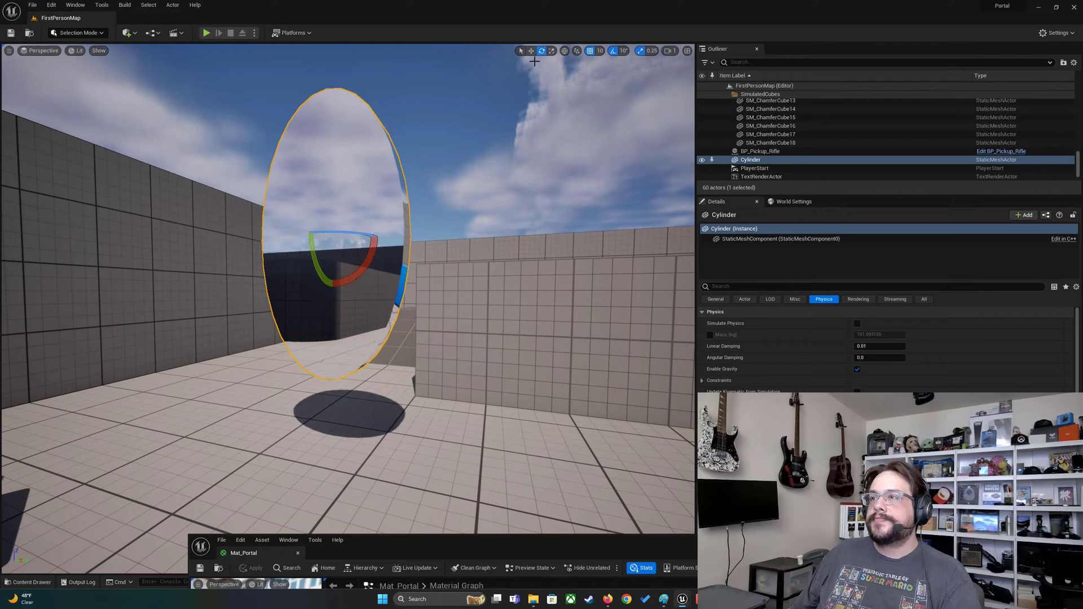
Play the level again and compare the portal image on both faces of the disc, approaching and backing away, then stop playing.
{"action": "left_click", "coordinate": [207, 32]}
{"action": "key", "text": "w"}
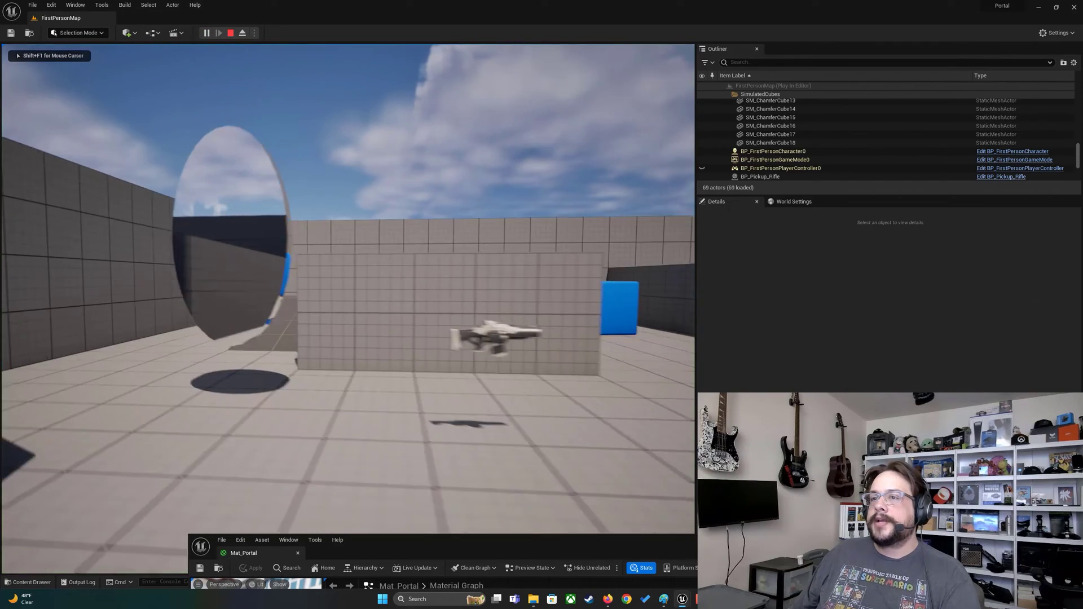
{"action": "key", "text": "d"}
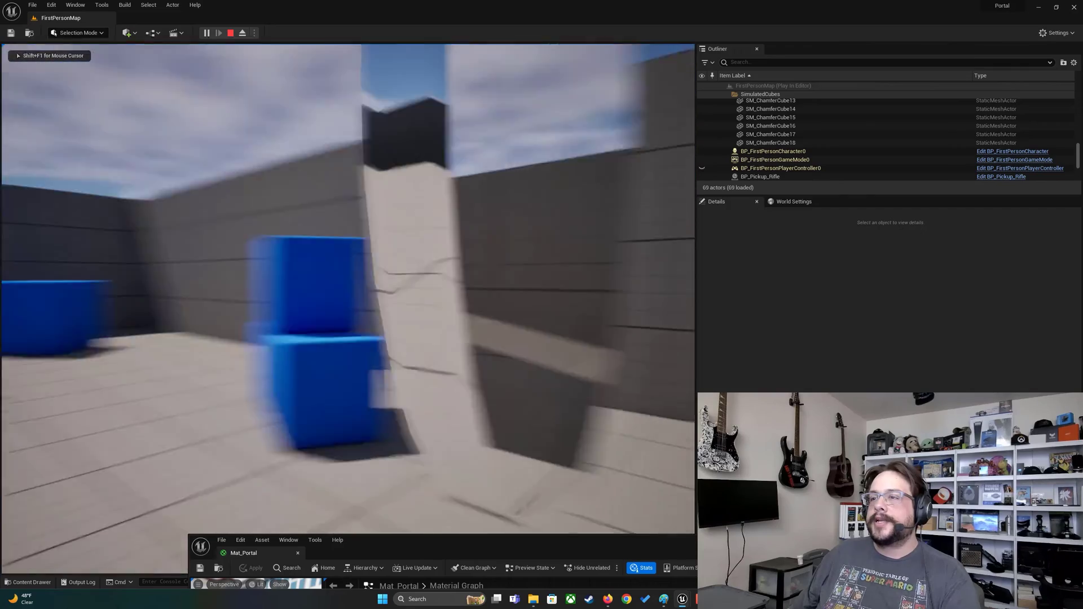
{"action": "key", "text": "s"}
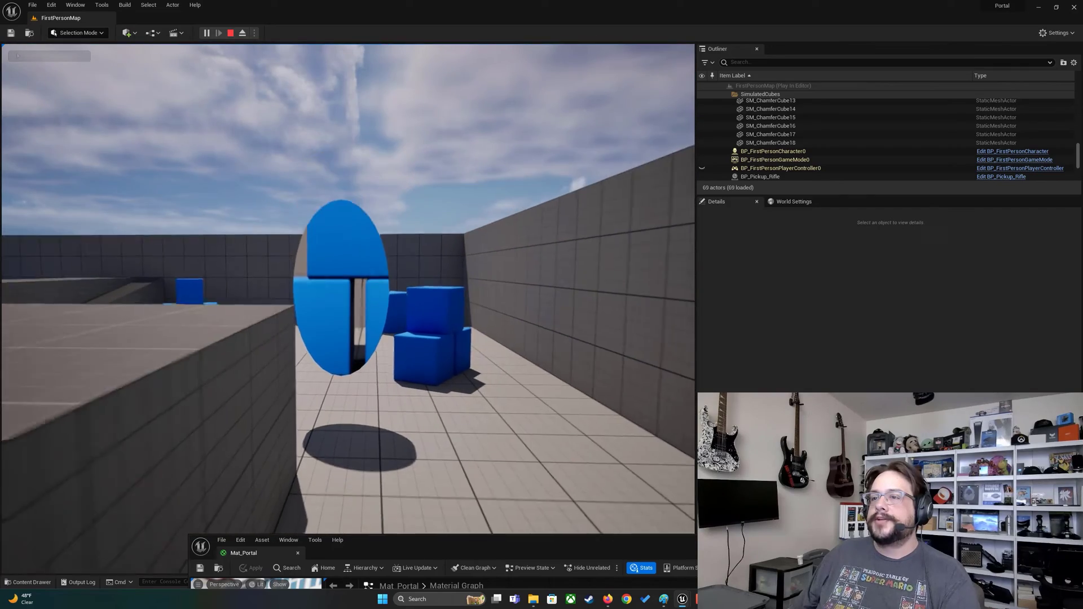
{"action": "key", "text": "w"}
{"action": "key", "text": "w"}
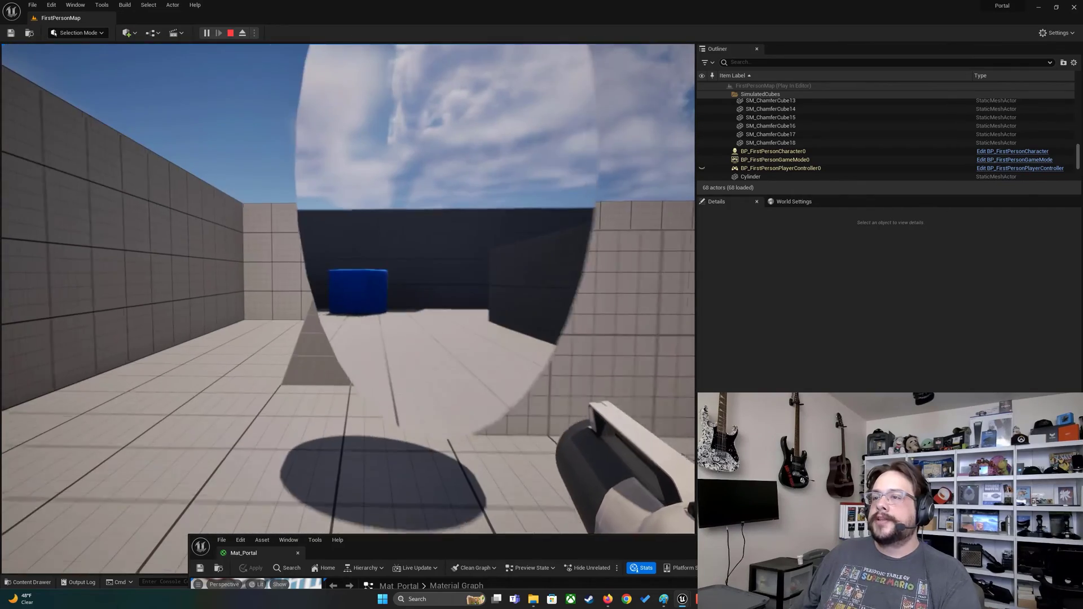
{"action": "key", "text": "d"}
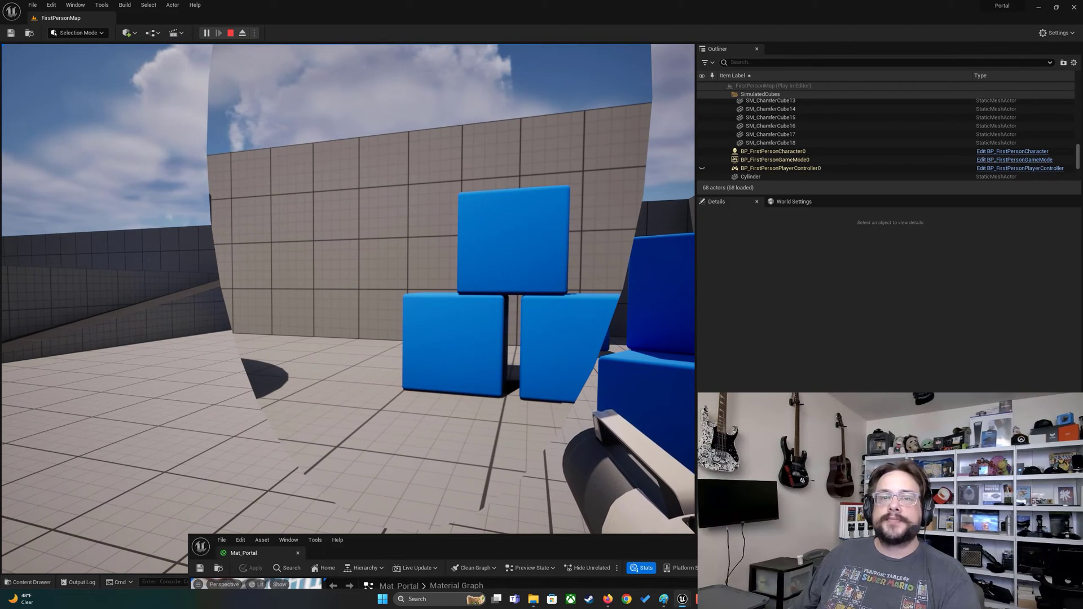
{"action": "key", "text": "s"}
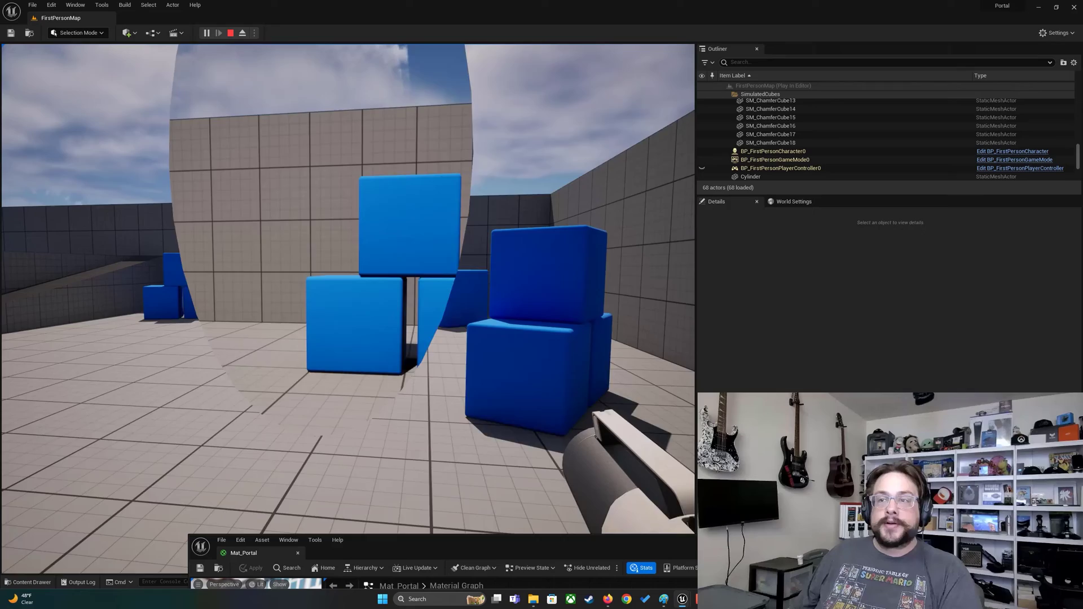
{"action": "key", "text": "w"}
{"action": "key", "text": "s"}
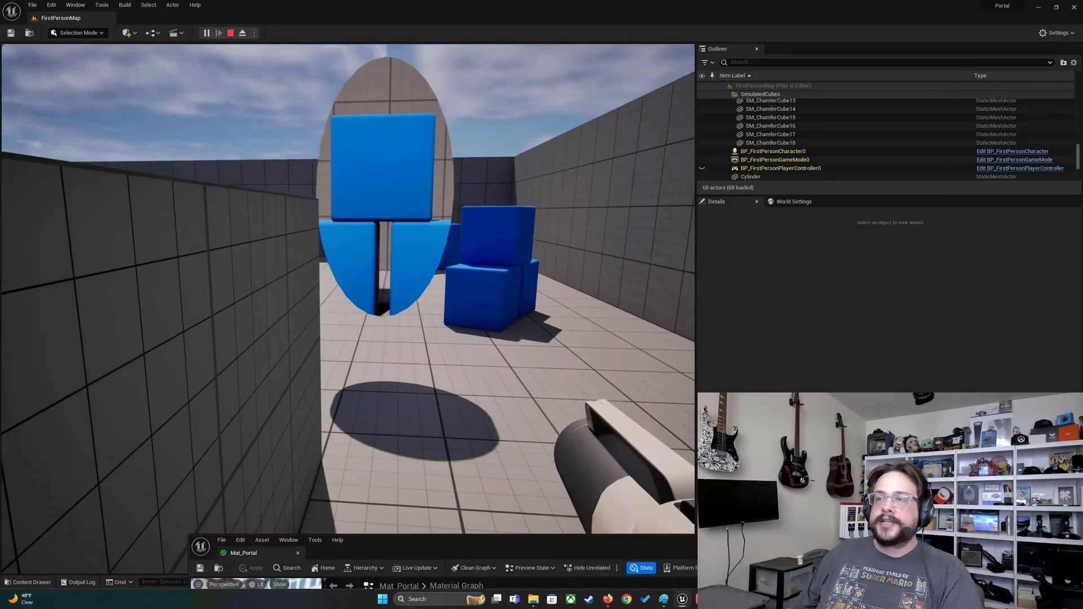
{"action": "key", "text": "w"}
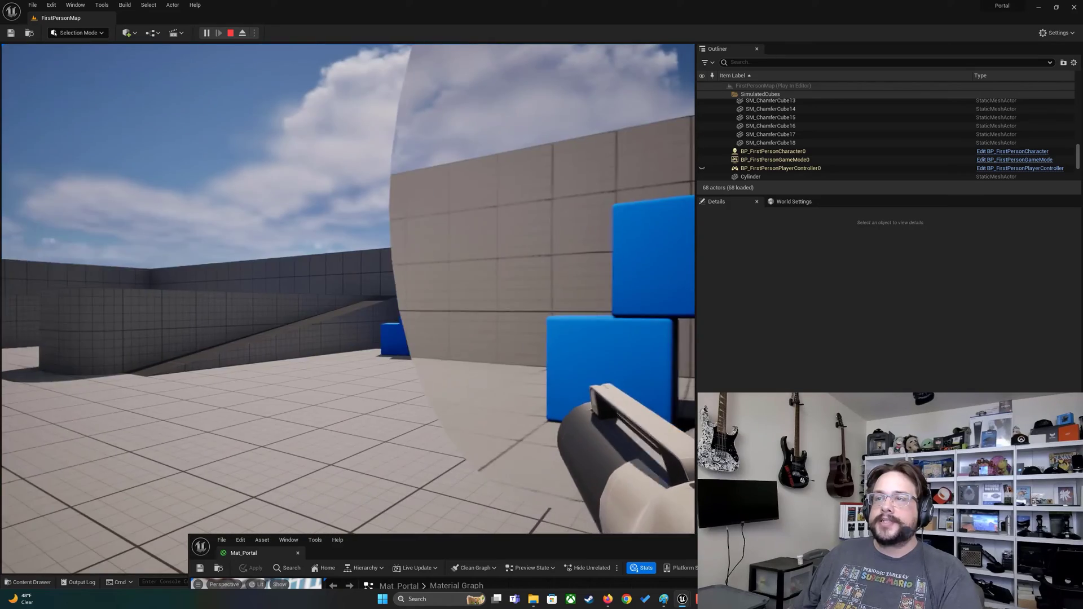
{"action": "key", "text": "Escape"}
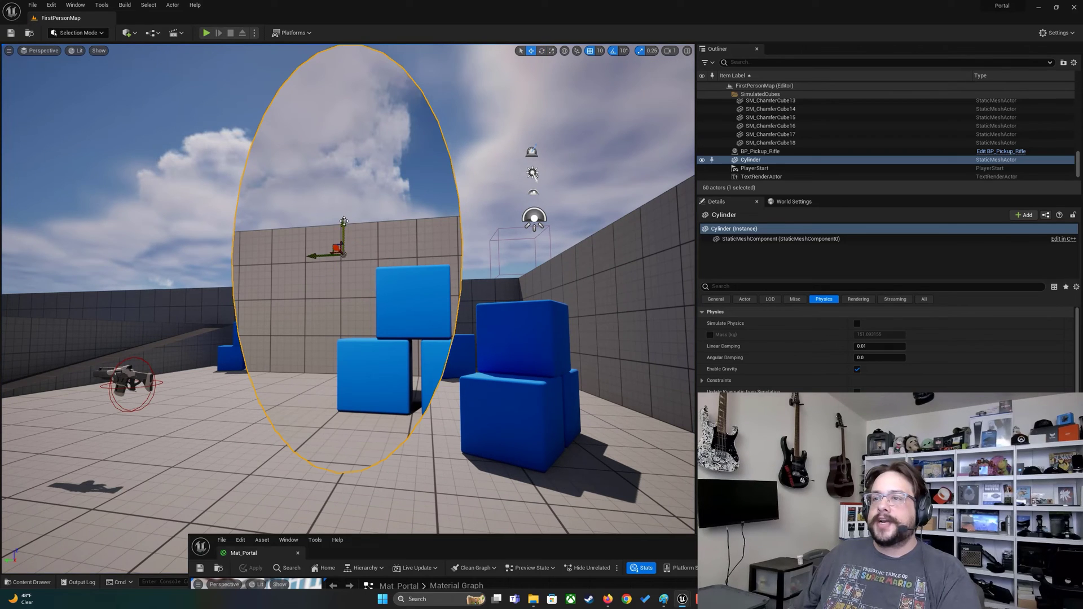
Lower the oval disc toward the floor and look into it.
{"action": "left_click_drag", "start_coordinate": [344, 221], "coordinate": [344, 260]}
{"action": "mouse_move", "coordinate": [365, 280]}
{"action": "right_mouse_down"}
{"action": "mouse_move", "coordinate": [389, 316]}
{"action": "mouse_move", "coordinate": [214, 305]}
{"action": "mouse_move", "coordinate": [361, 308]}
{"action": "mouse_move", "coordinate": [372, 277]}
{"action": "right_mouse_up"}
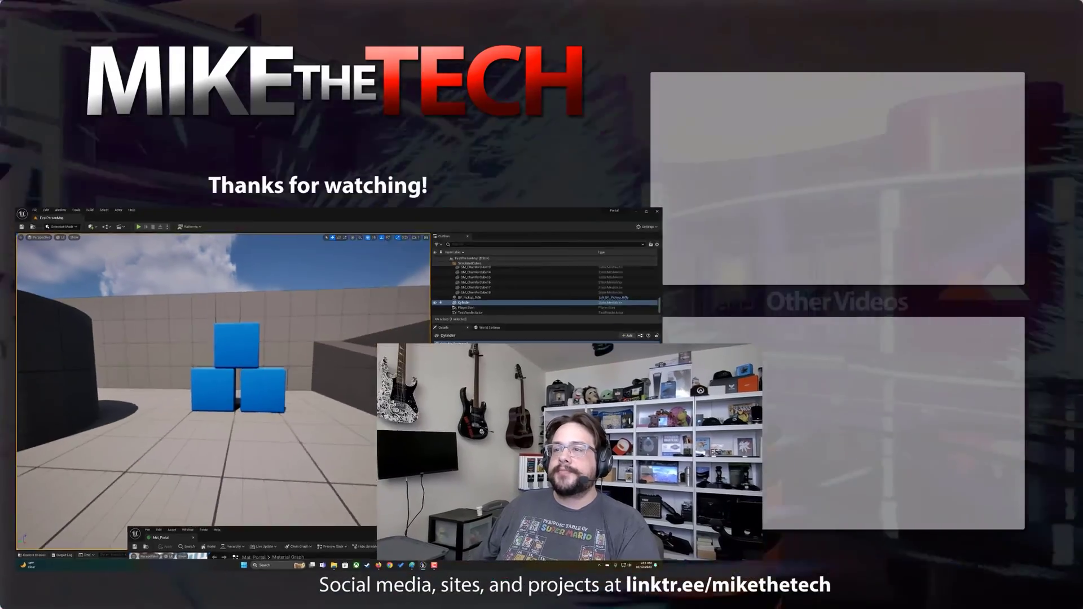